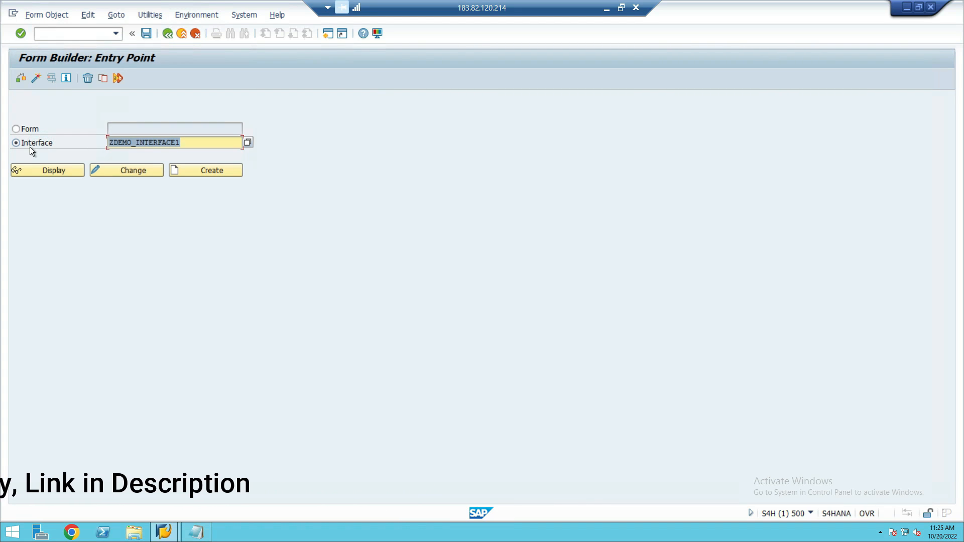
# - Start creating a new interface named ZFORM_INTERFACE1 from the Form Builder entry screen
pyautogui.press('BackSpace')
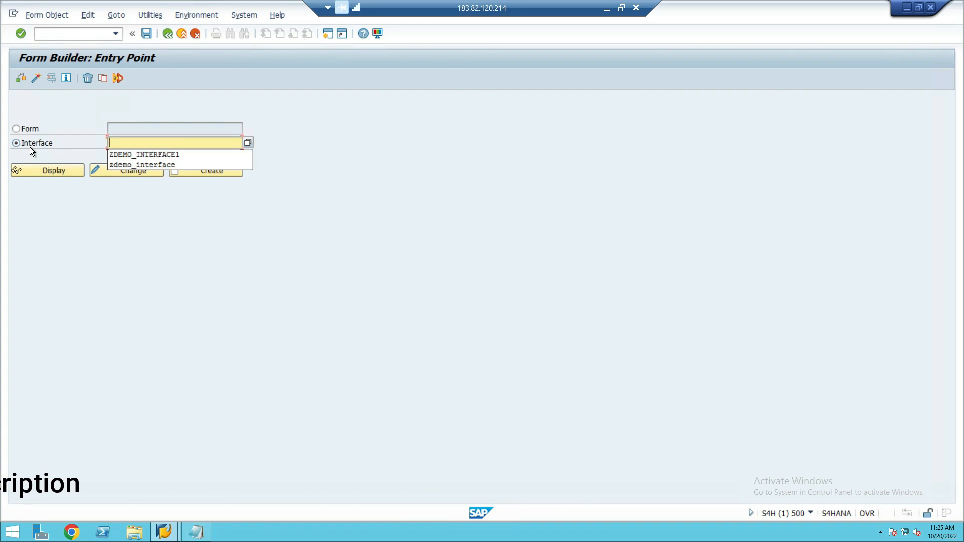
pyautogui.write('z')
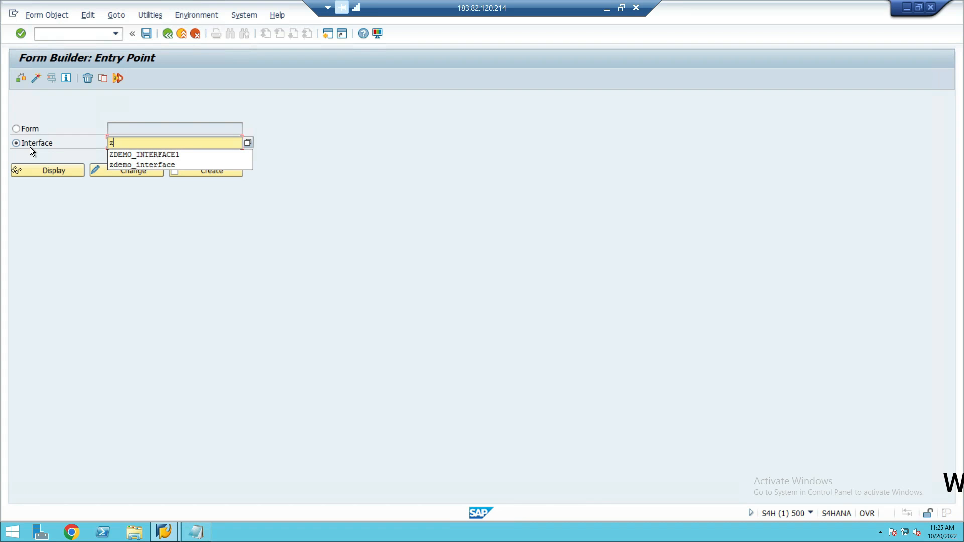
pyautogui.write('form_int')
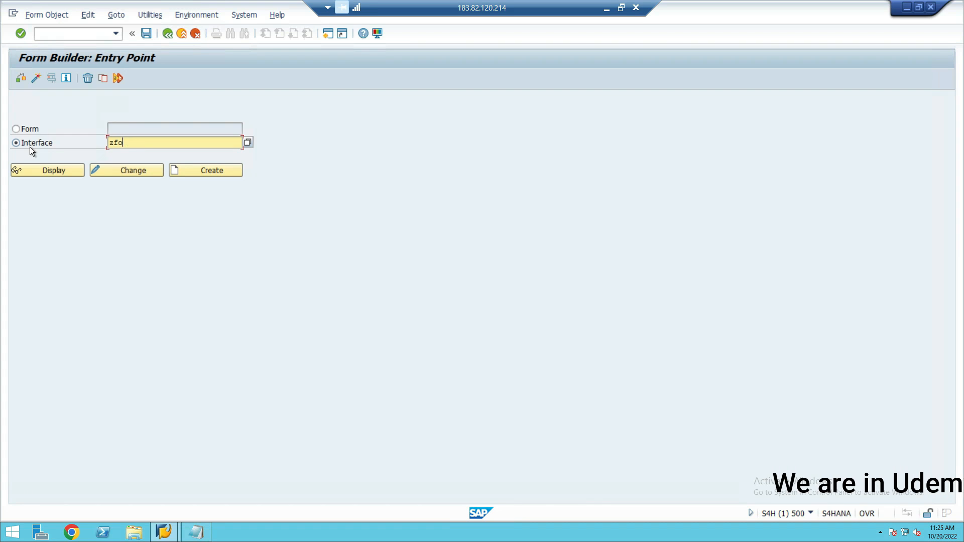
pyautogui.write('erace')
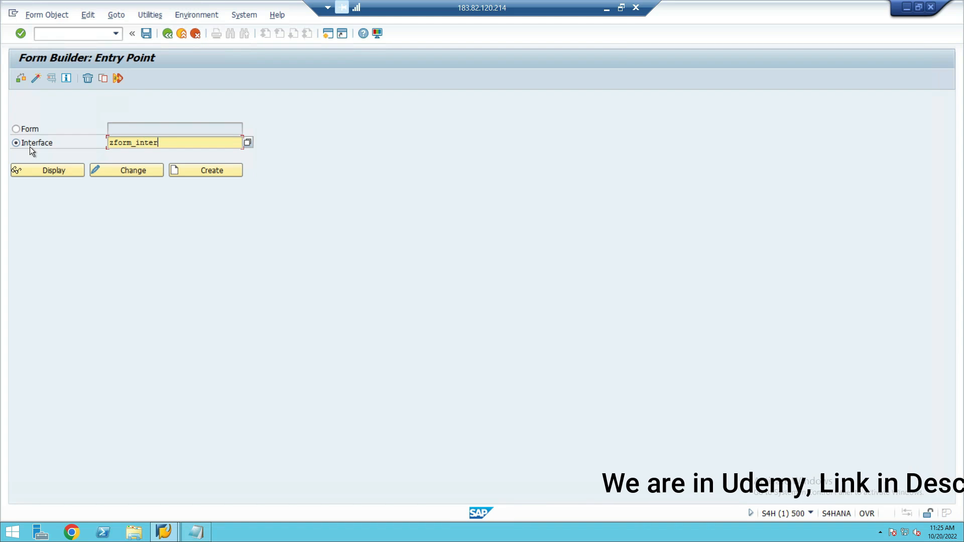
pyautogui.press('BackSpace')
pyautogui.press('BackSpace')
pyautogui.press('BackSpace')
pyautogui.write('face')
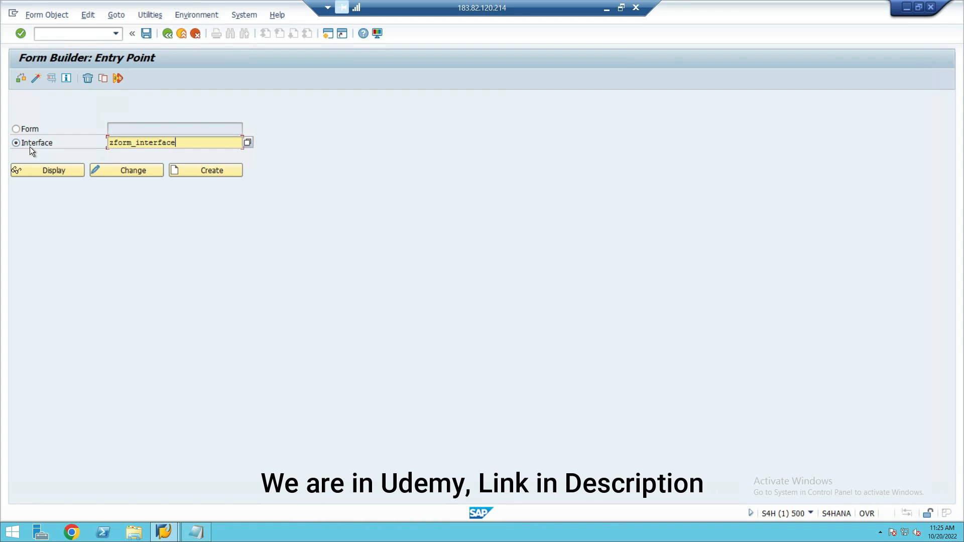
pyautogui.write('1')
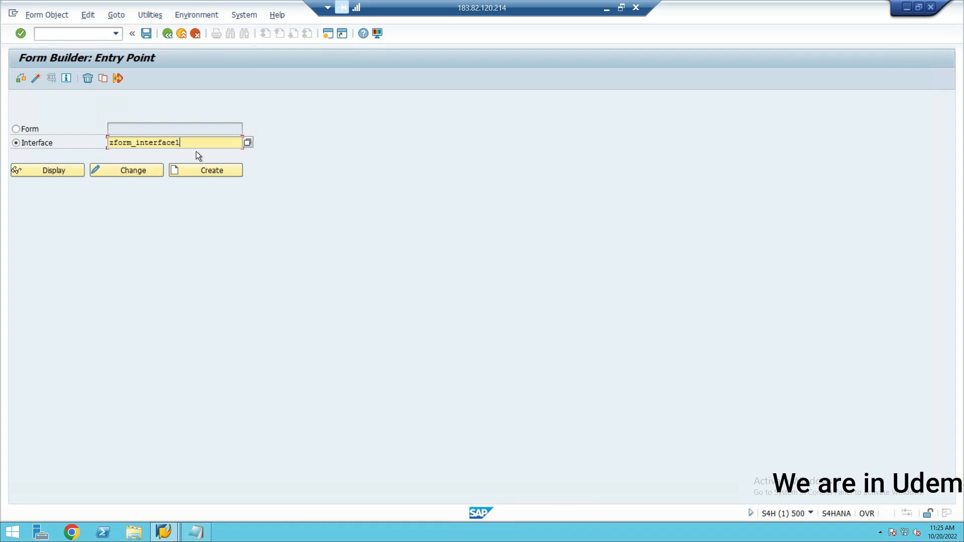
pyautogui.click(194, 170)
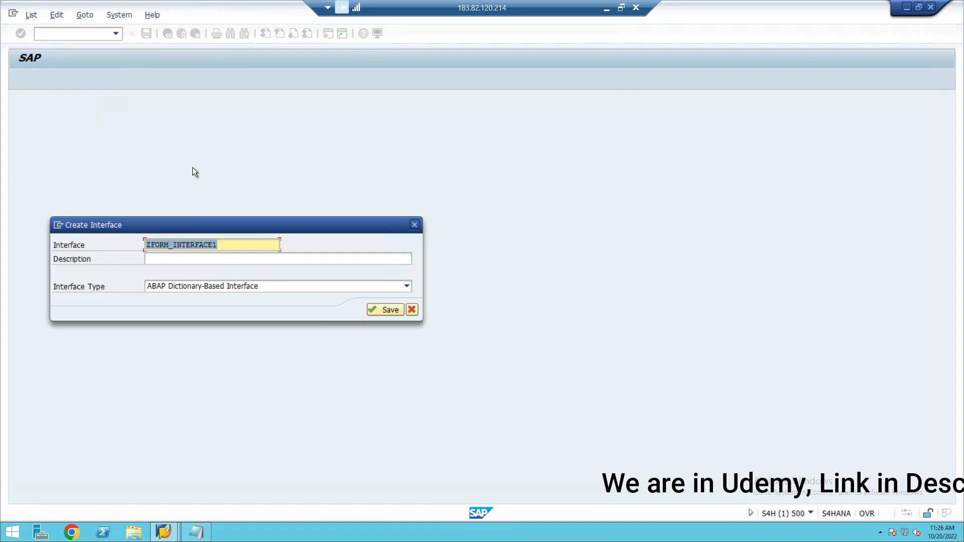
# - Describe the new interface as Demo and save it as a local object
pyautogui.click(163, 260)
pyautogui.write('aaaaaaaaa')
pyautogui.press('BackSpace')
pyautogui.press('BackSpace')
pyautogui.press('BackSpace')
pyautogui.press('BackSpace')
pyautogui.press('BackSpace')
pyautogui.press('BackSpace')
pyautogui.press('BackSpace')
pyautogui.press('BackSpace')
pyautogui.press('BackSpace')
pyautogui.write('Demo')
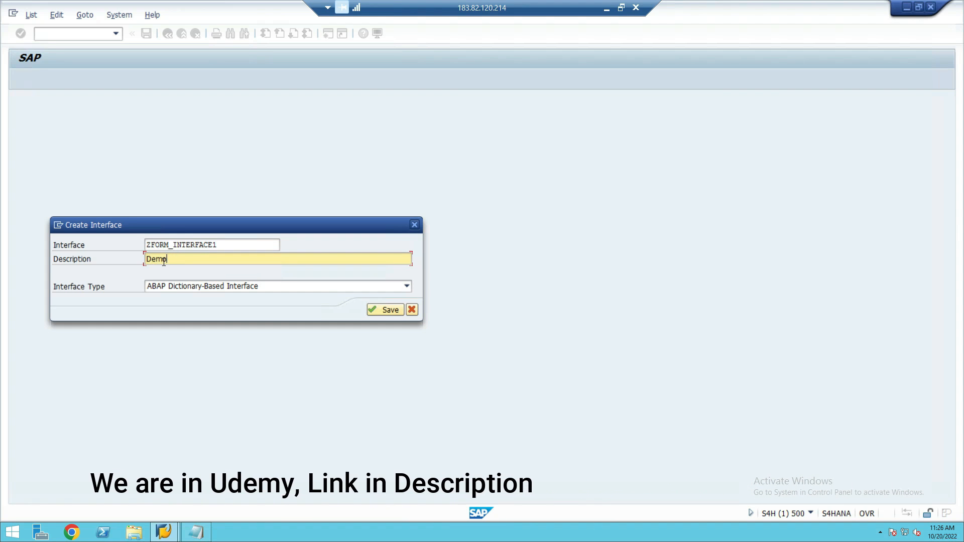
pyautogui.click(376, 309)
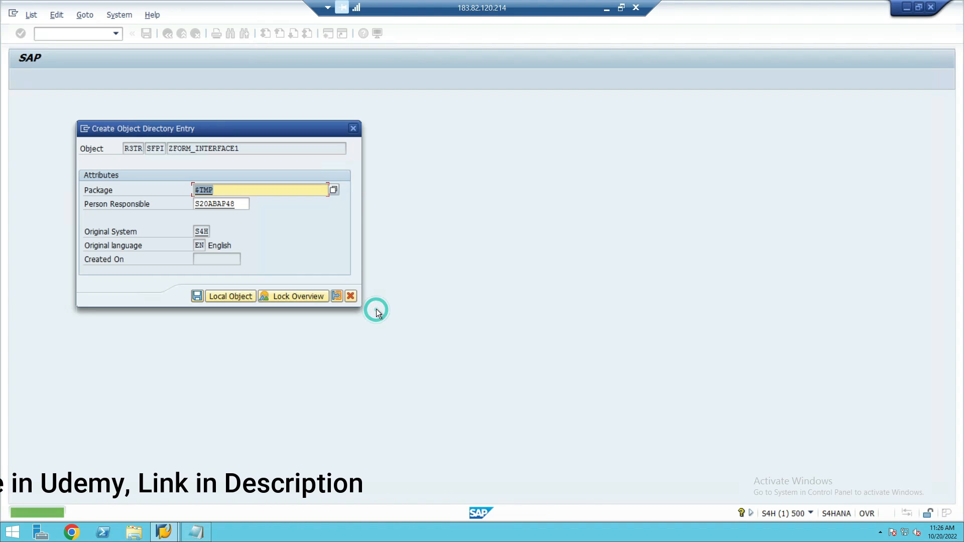
pyautogui.click(228, 296)
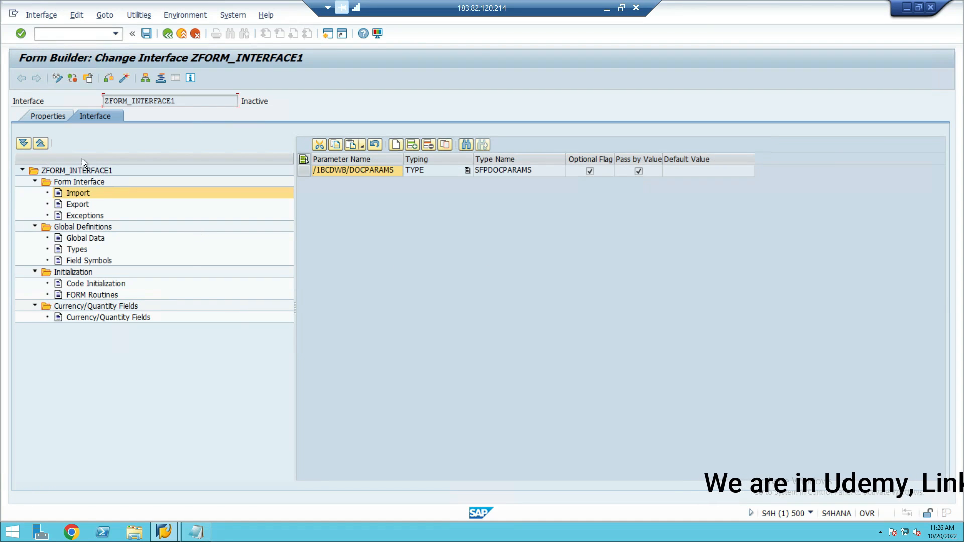
# - Review the interface's properties and append an empty row to its import parameters
pyautogui.click(48, 115)
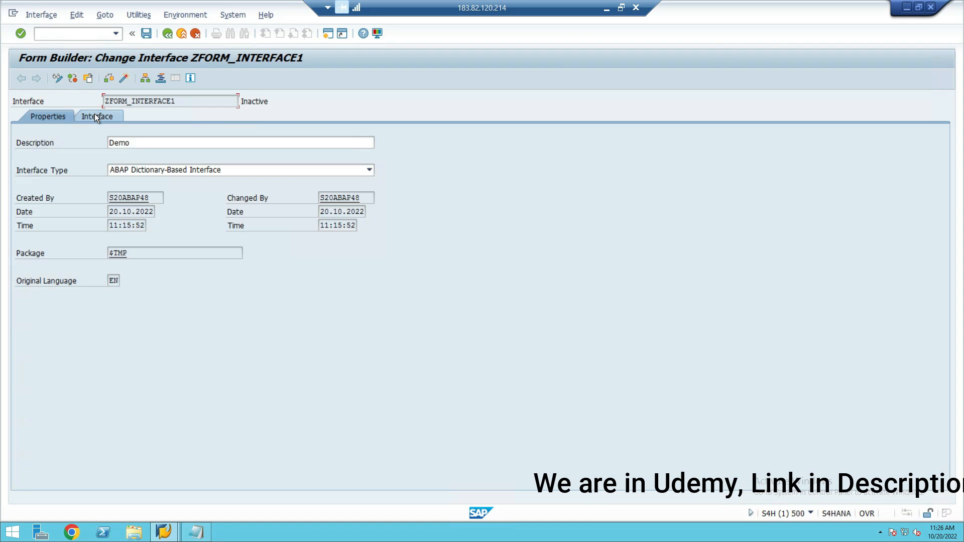
pyautogui.click(94, 115)
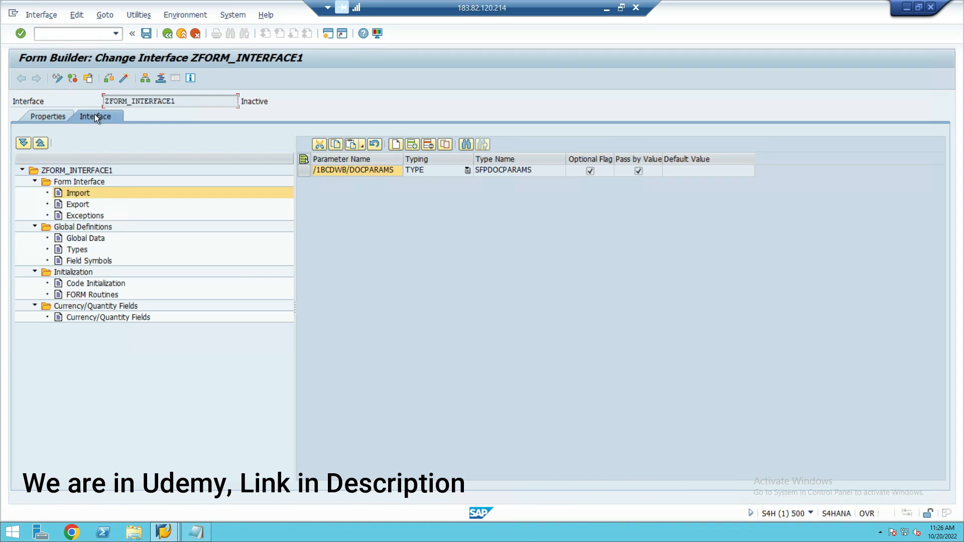
pyautogui.click(75, 193)
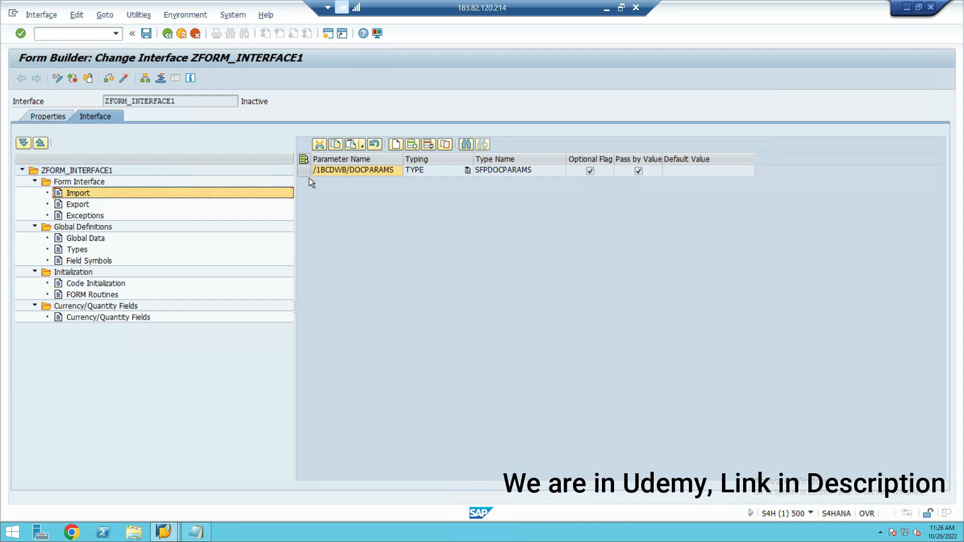
pyautogui.click(395, 146)
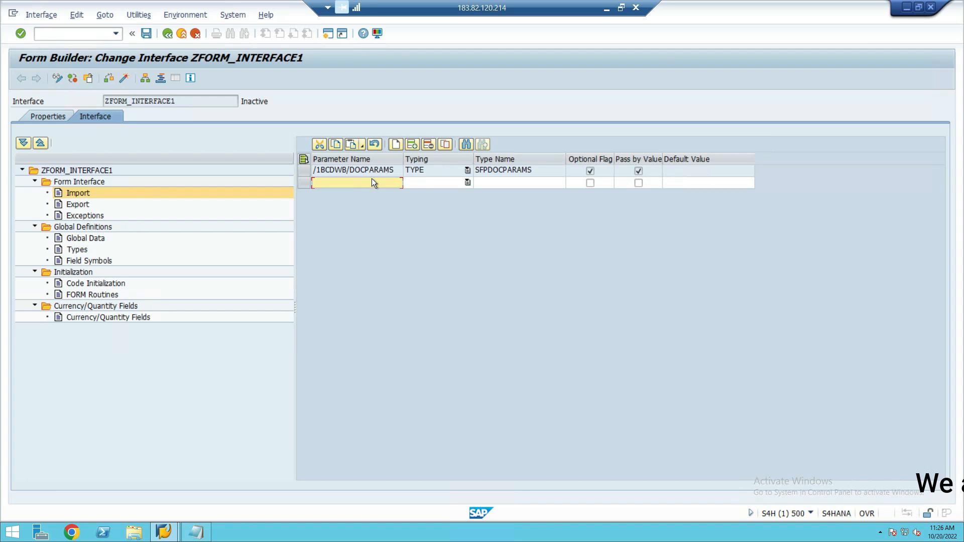
# - Open a new session with transaction SE11 and display the fields of database table SCARR
pyautogui.click(328, 37)
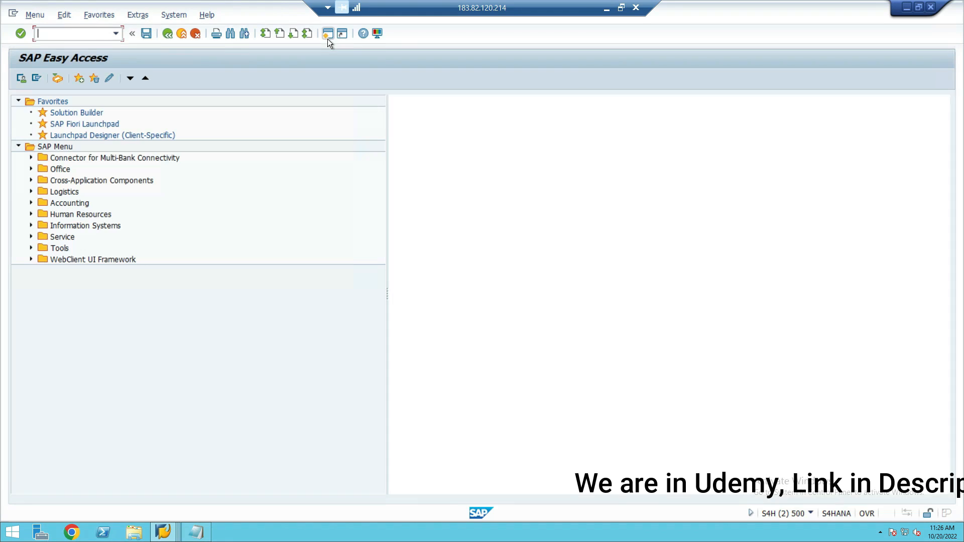
pyautogui.write('se11')
pyautogui.press('Return')
pyautogui.write('sc')
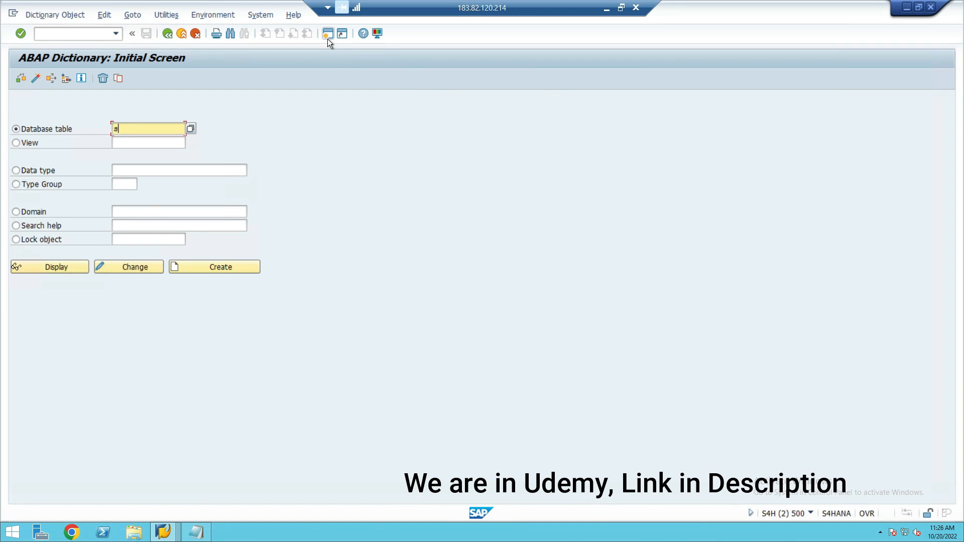
pyautogui.write('arr')
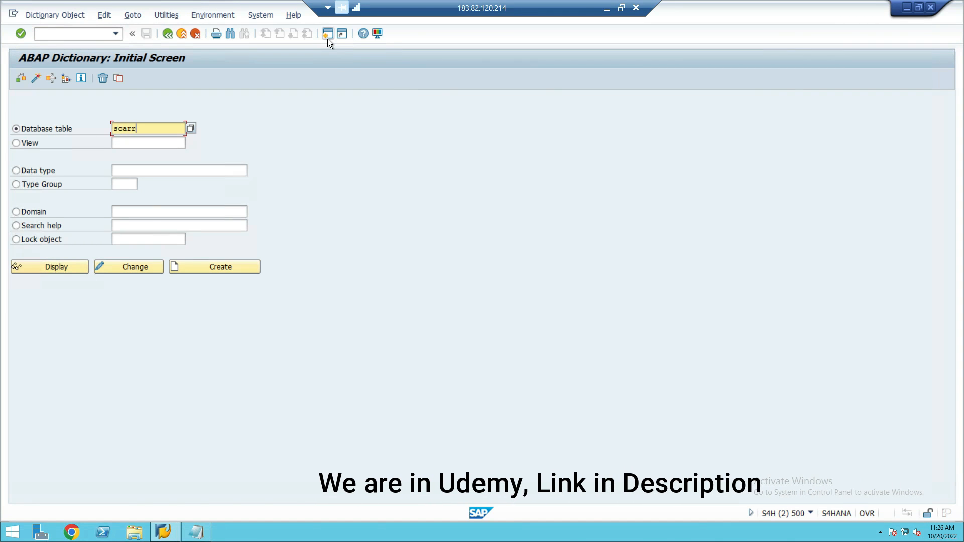
pyautogui.click(26, 264)
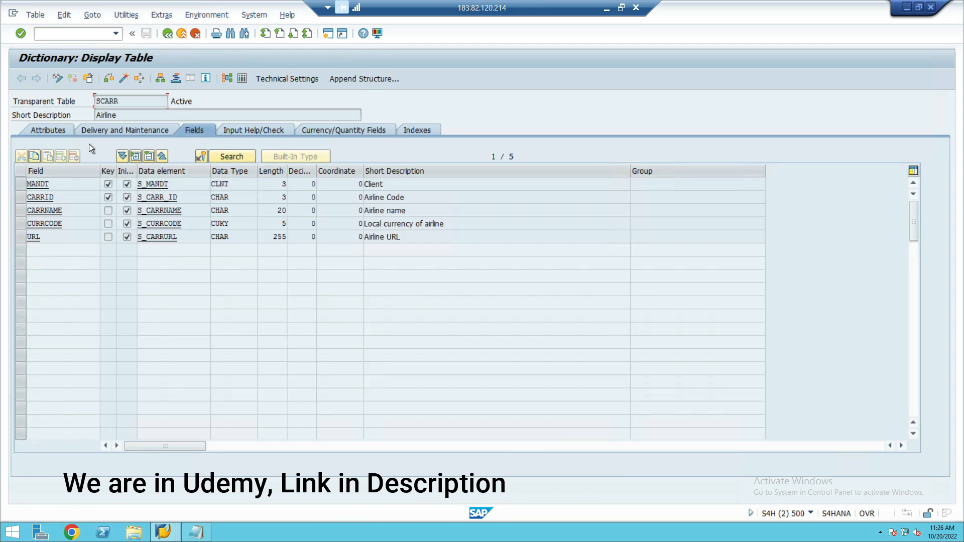
pyautogui.moveTo(129, 111); pyautogui.dragTo(74, 112)
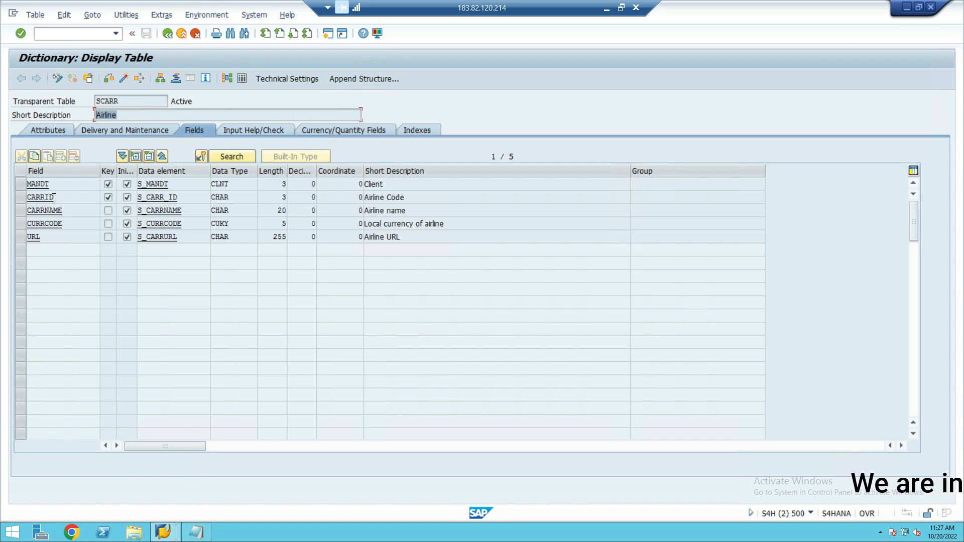
# - Return to the Form Builder session and name the new import parameter CARRID
pyautogui.hotkey('alt', 'Tab')
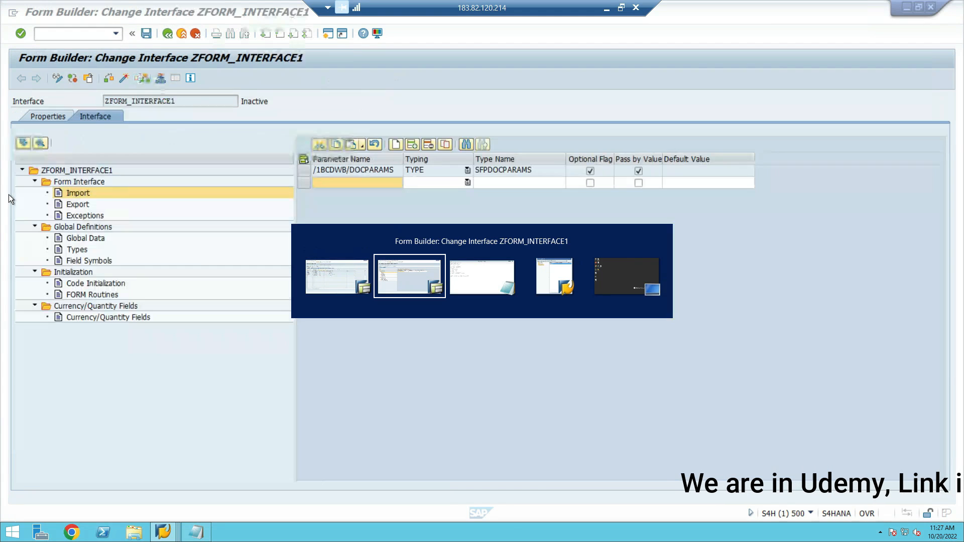
pyautogui.click(361, 183)
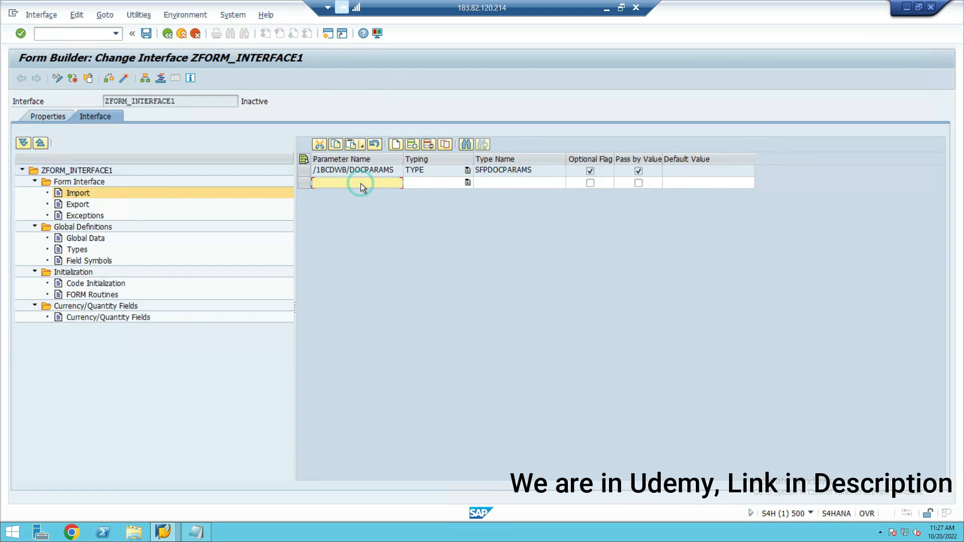
pyautogui.write('CARRID')
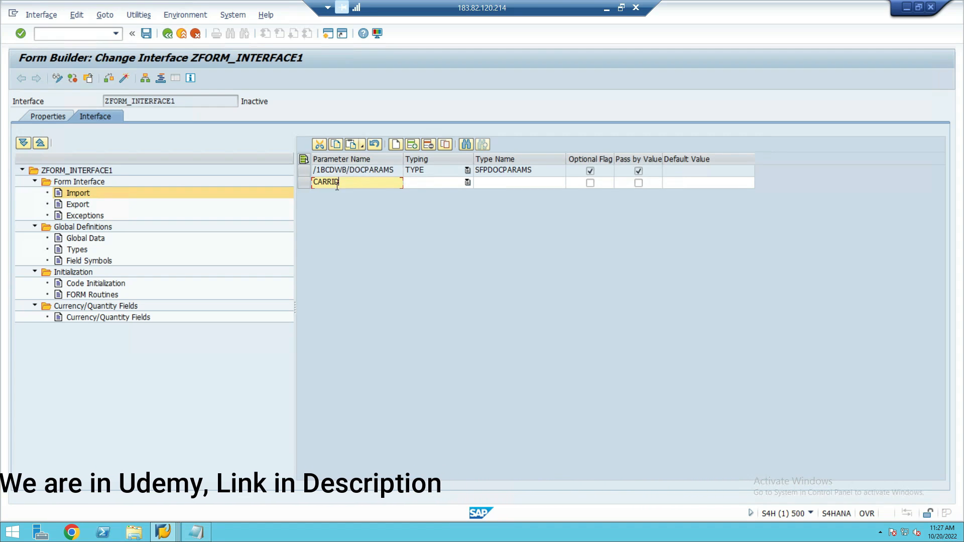
pyautogui.moveTo(341, 181); pyautogui.dragTo(311, 182)
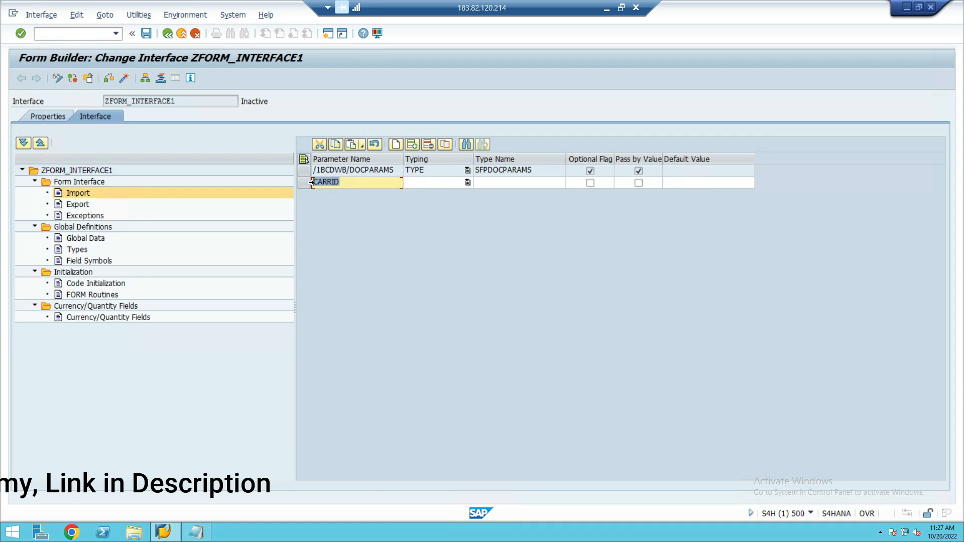
# - Give the CARRID parameter the typing TYPE and type name SCARR-CARRID, with Pass by Value enabled
pyautogui.click(409, 182)
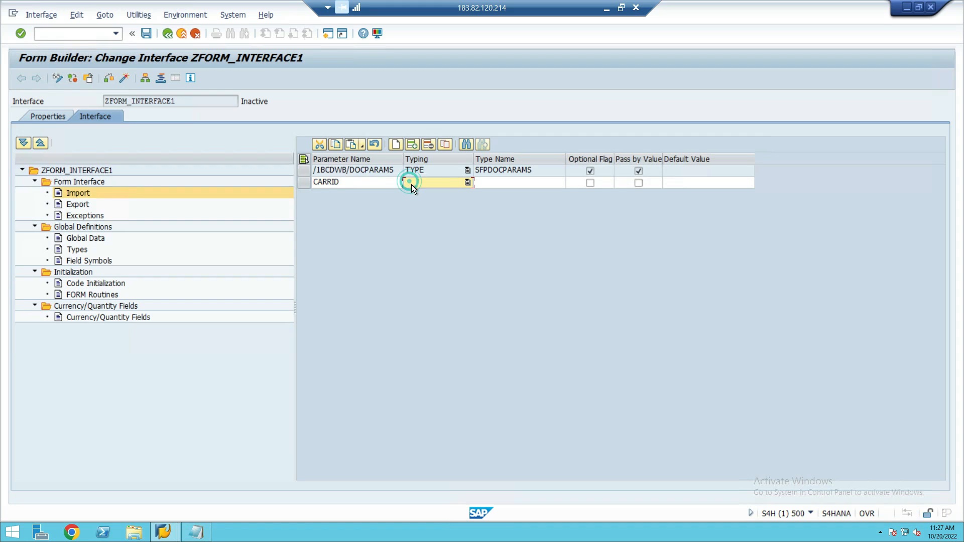
pyautogui.click(439, 181)
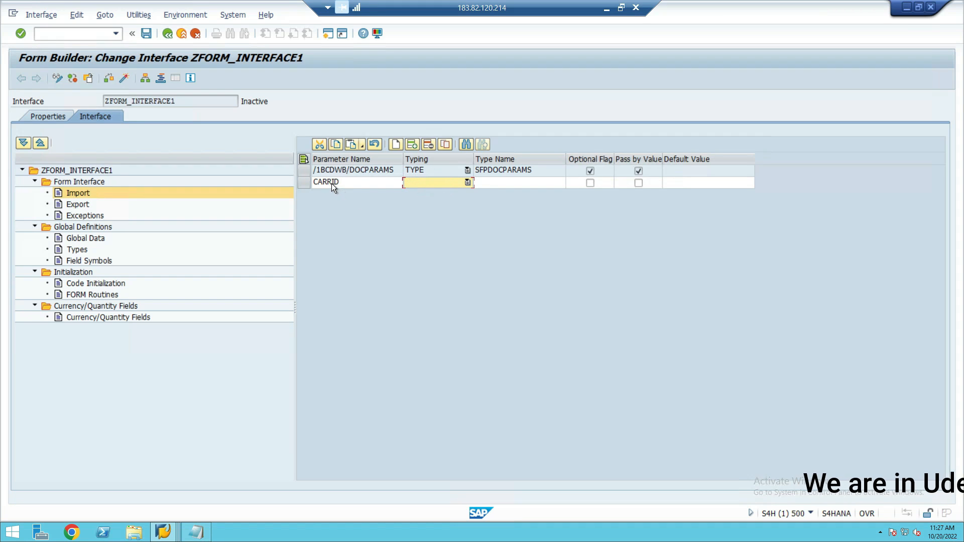
pyautogui.click(466, 183)
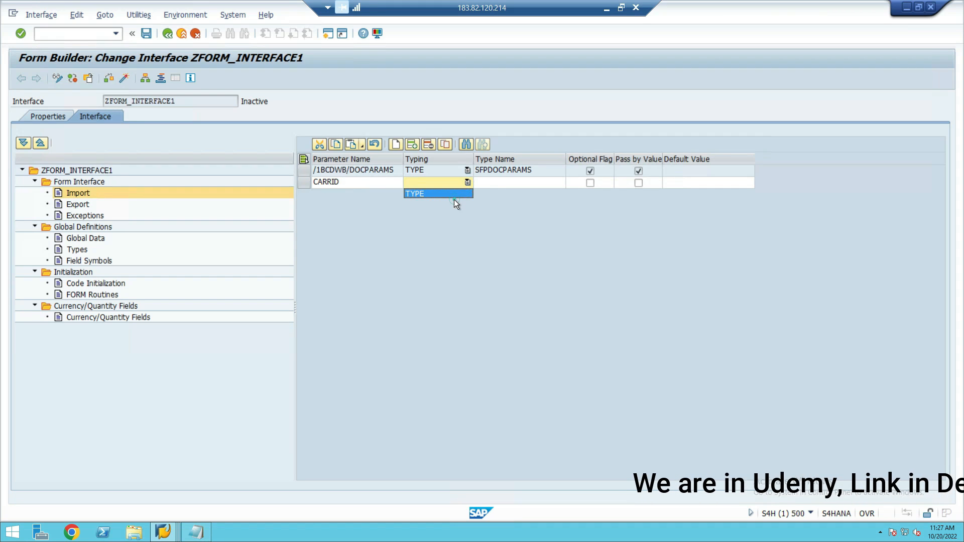
pyautogui.click(453, 195)
pyautogui.click(484, 179)
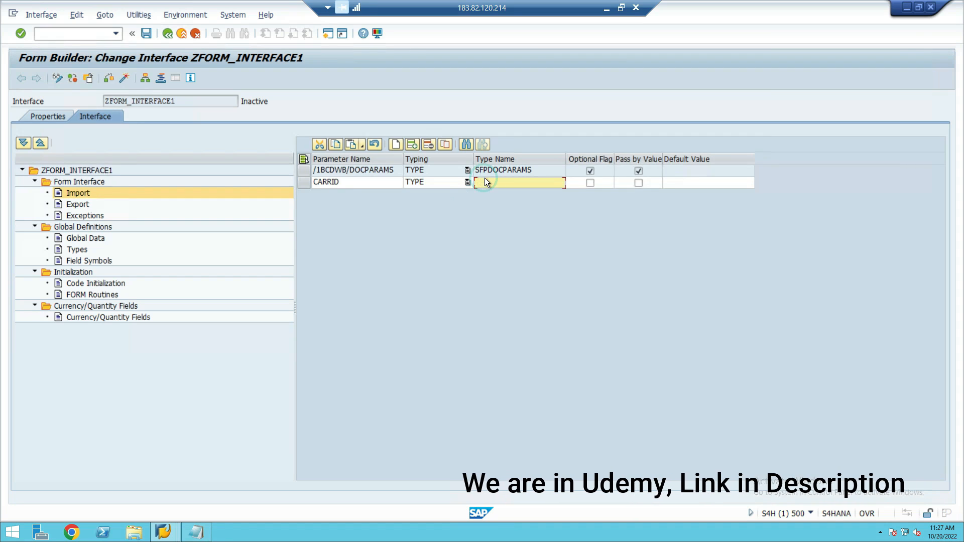
pyautogui.write('SCARR')
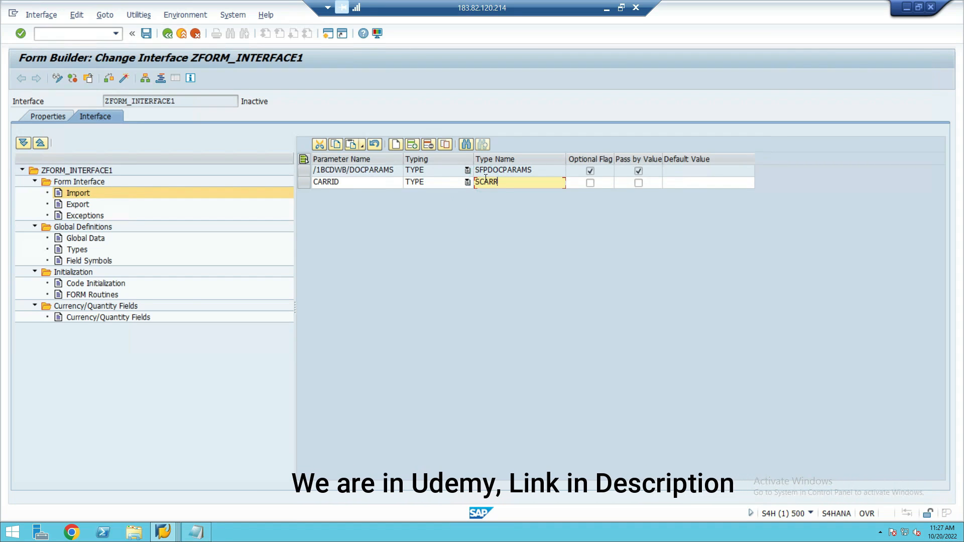
pyautogui.write('-CARRID')
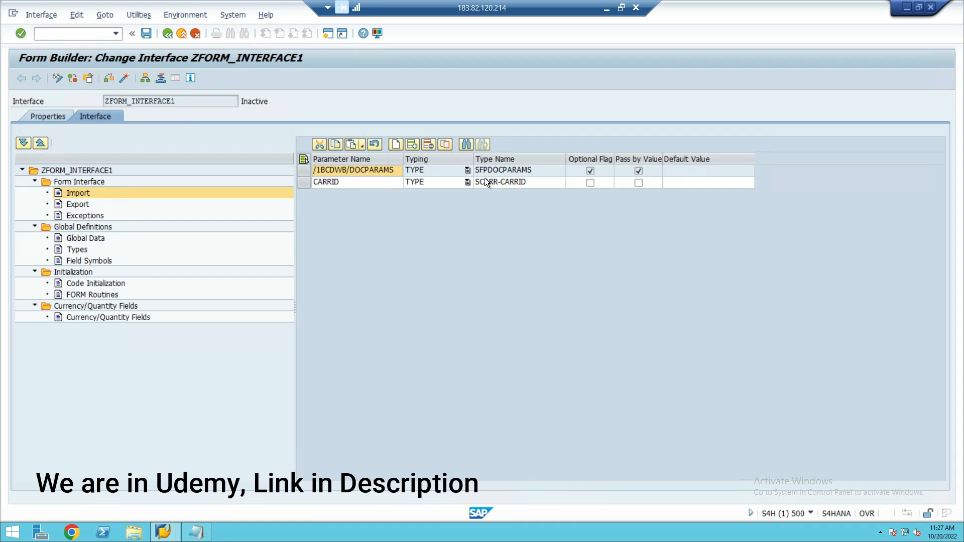
pyautogui.press('Return')
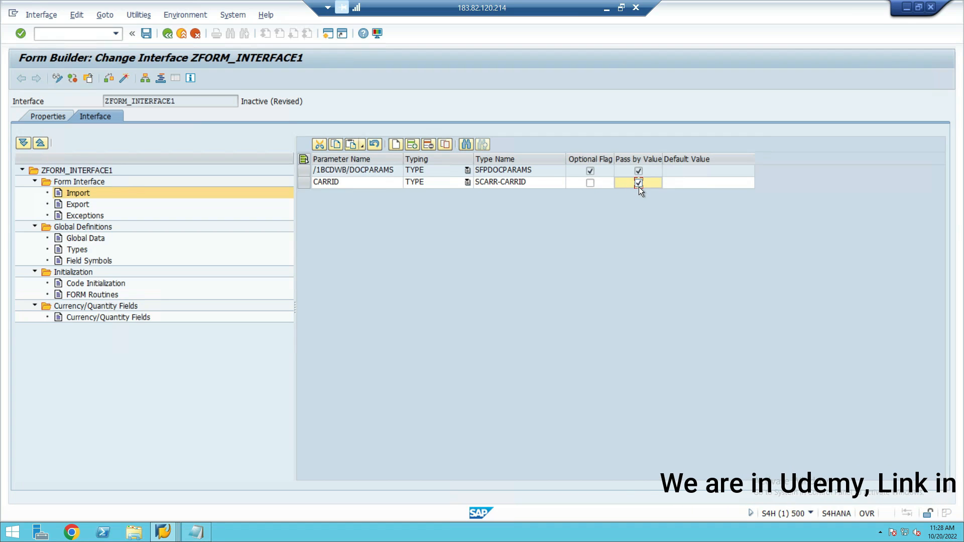
# - Save and activate the interface ZFORM_INTERFACE1
pyautogui.click(146, 33)
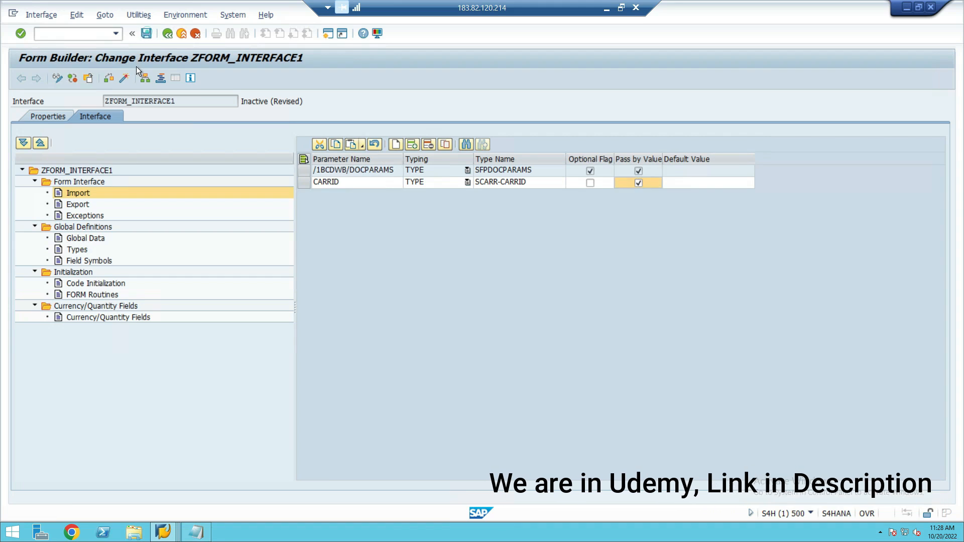
pyautogui.click(125, 78)
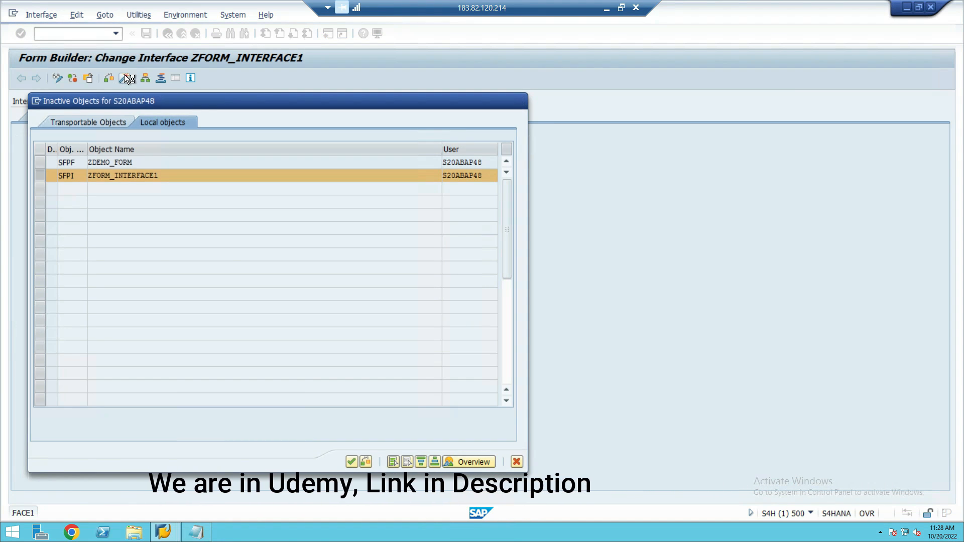
pyautogui.press('Return')
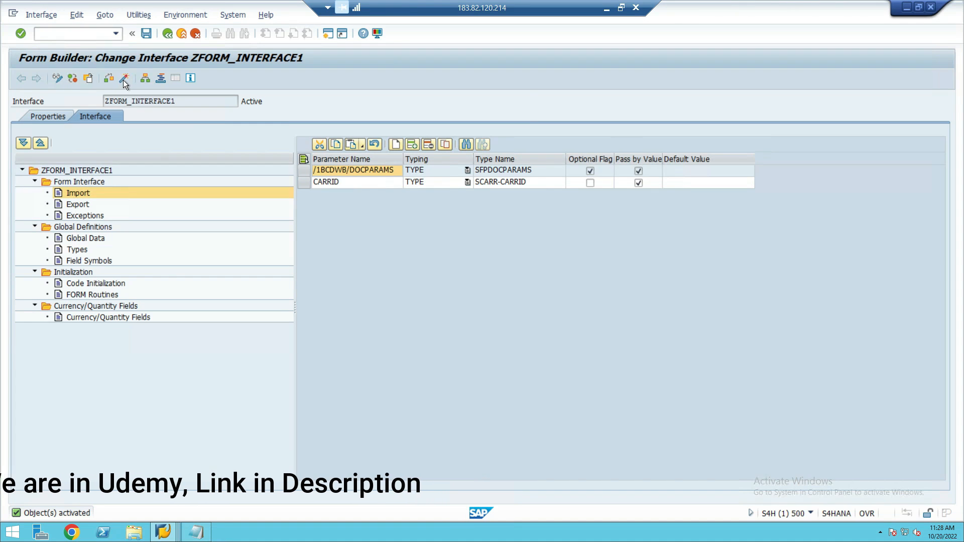
# - Return to the Form Builder entry point and start creating a form named ZDEMO_FORM_CLASS1
pyautogui.click(169, 34)
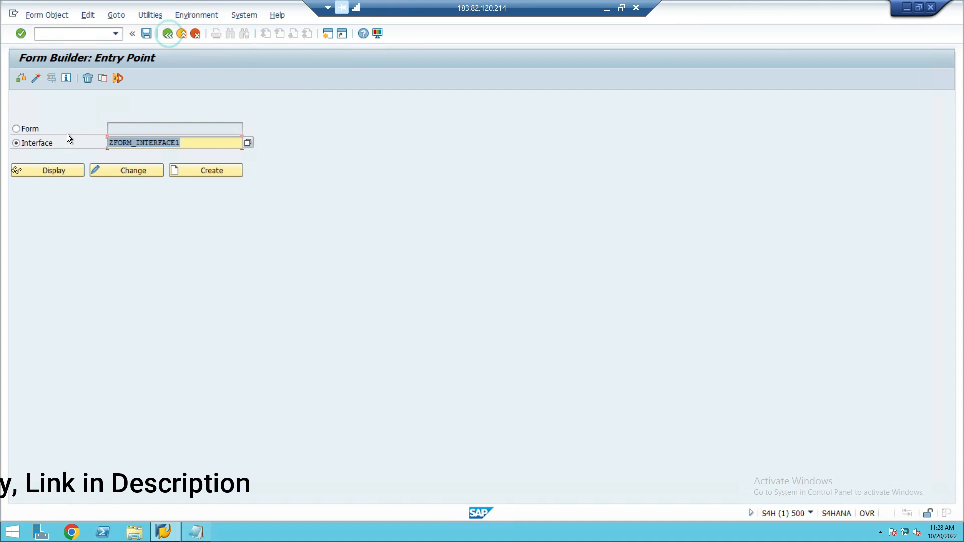
pyautogui.click(37, 128)
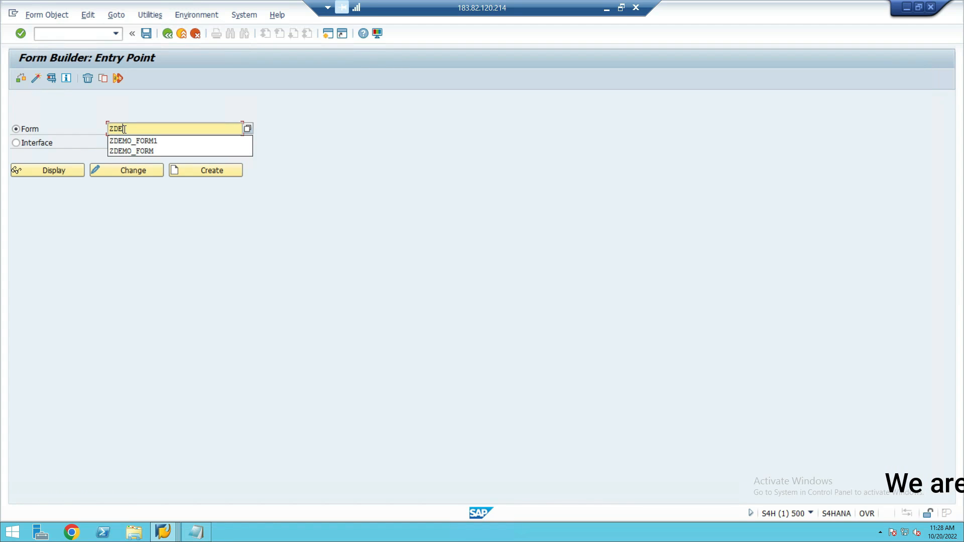
pyautogui.write('FORM_')
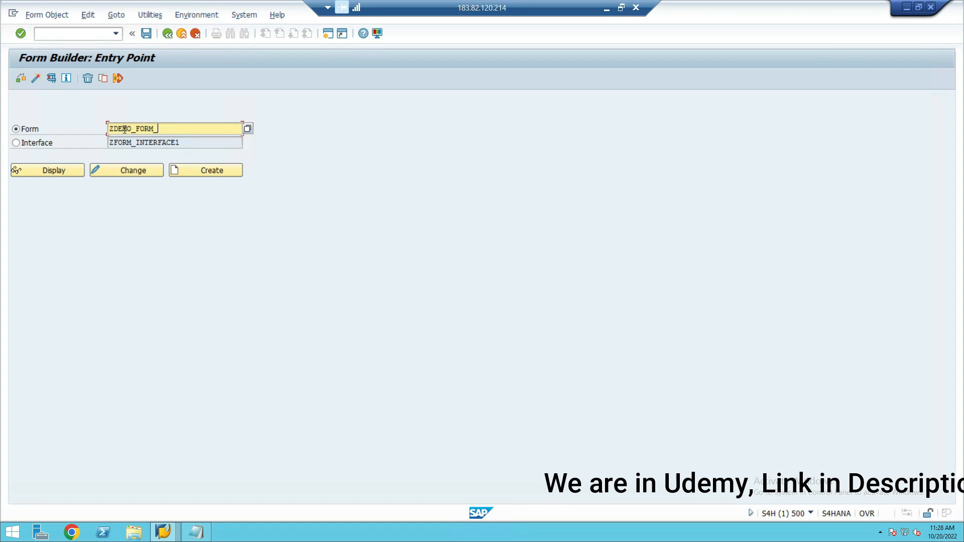
pyautogui.write('CLASS1')
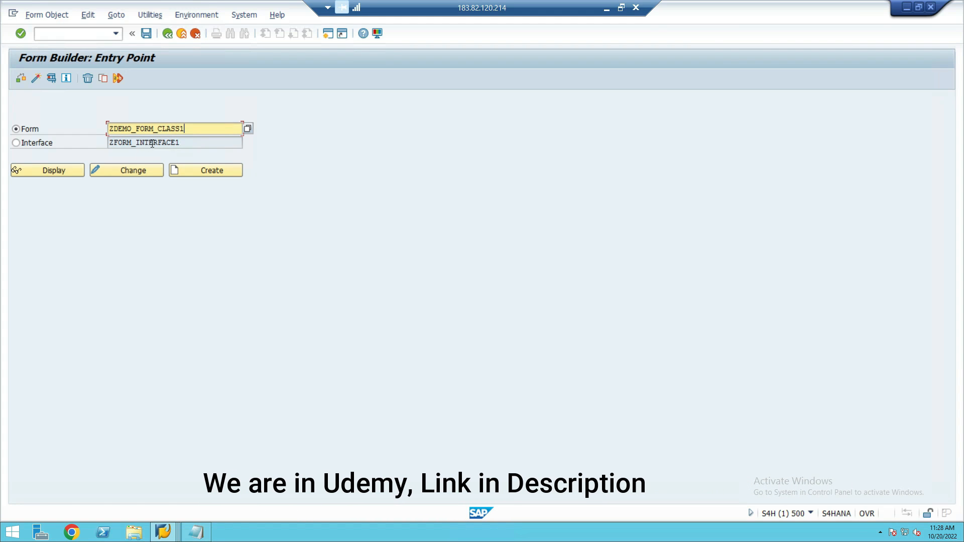
pyautogui.click(181, 172)
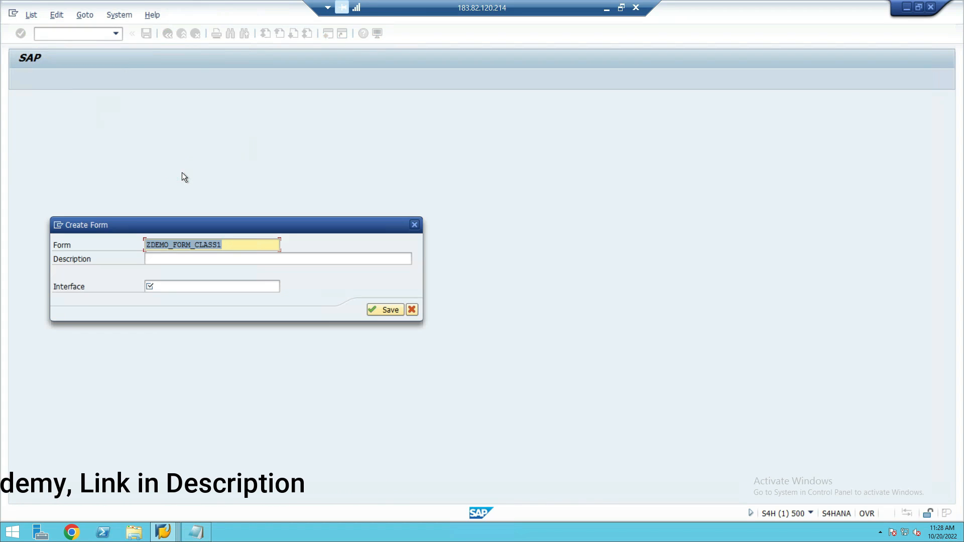
# - Give the form the description Demo, assign interface zform_interface1, and save it as a local object
pyautogui.click(182, 257)
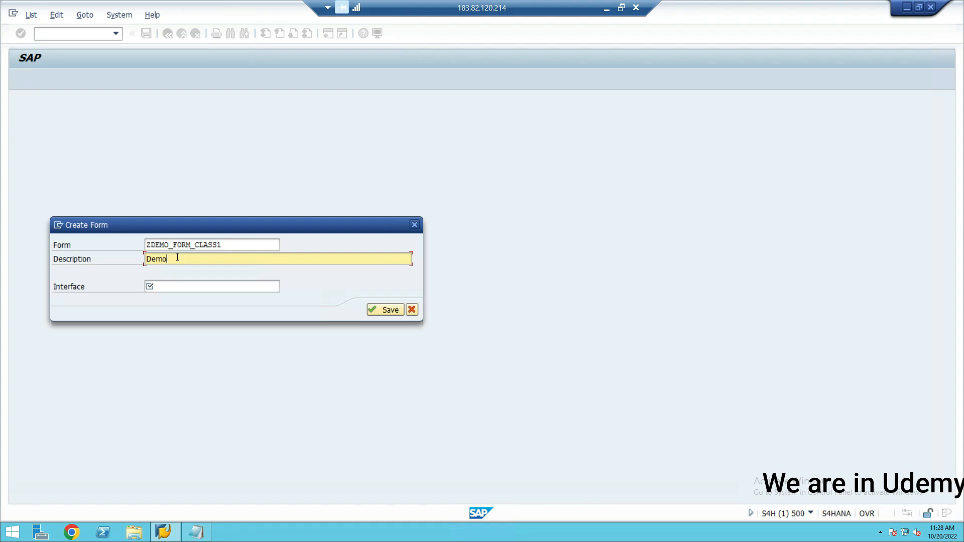
pyautogui.click(169, 245)
pyautogui.hotkey('shift', 'Home')
pyautogui.click(166, 286)
pyautogui.click(166, 286)
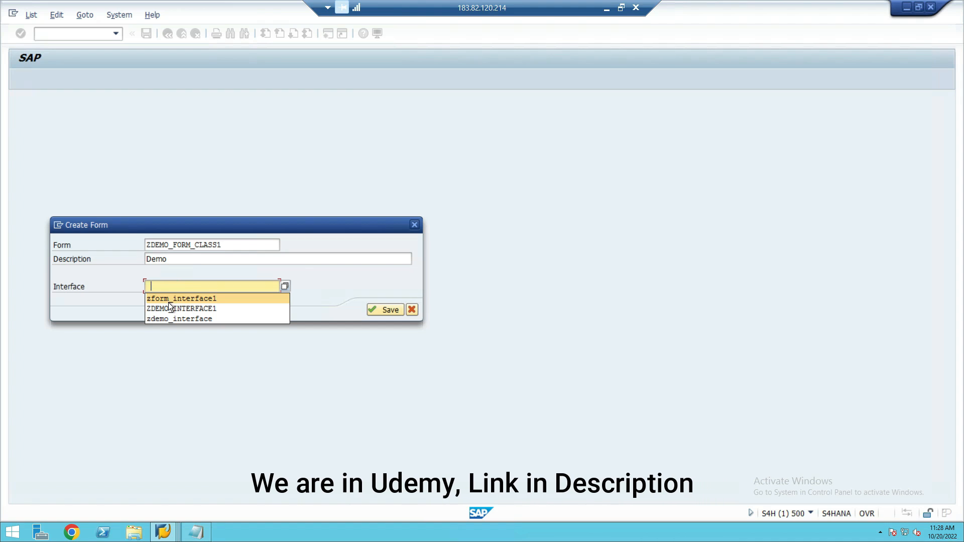
pyautogui.click(168, 301)
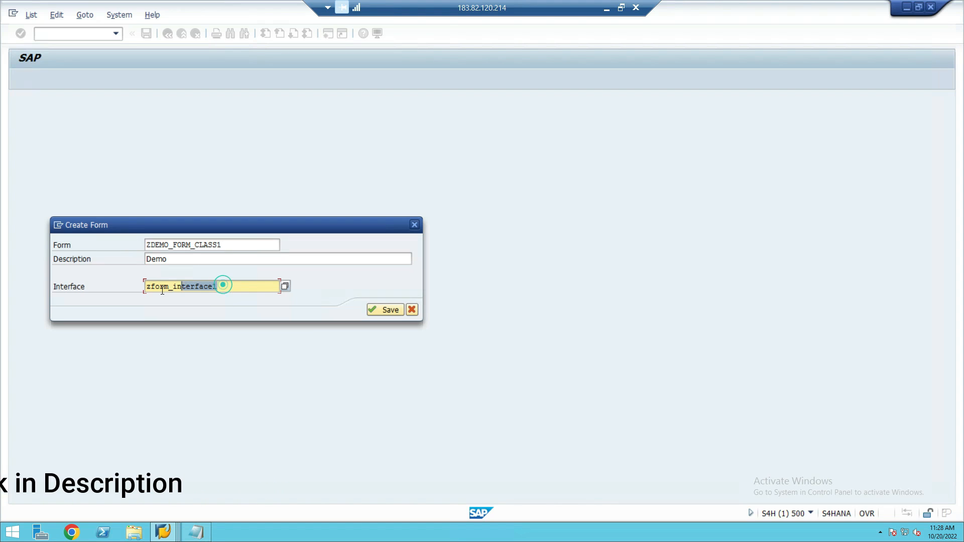
pyautogui.click(234, 245)
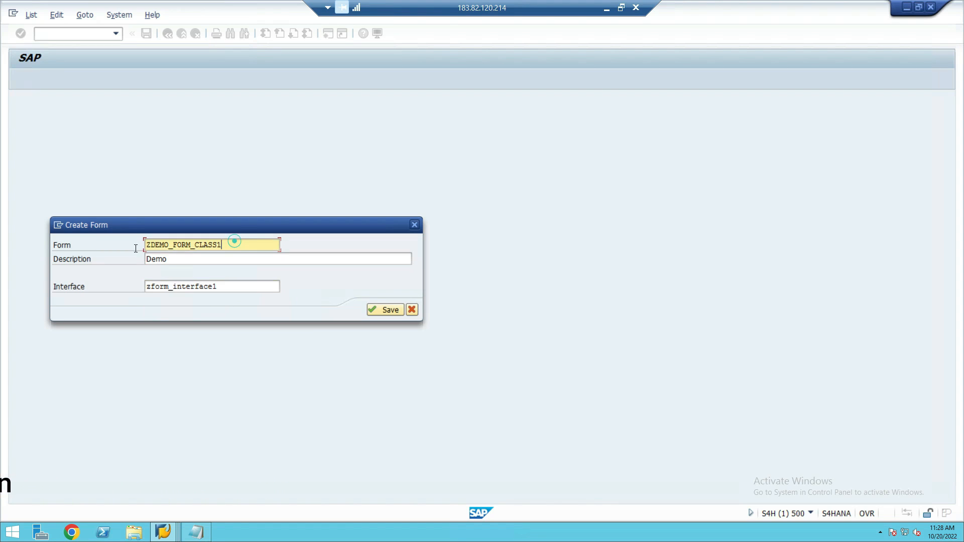
pyautogui.click(388, 308)
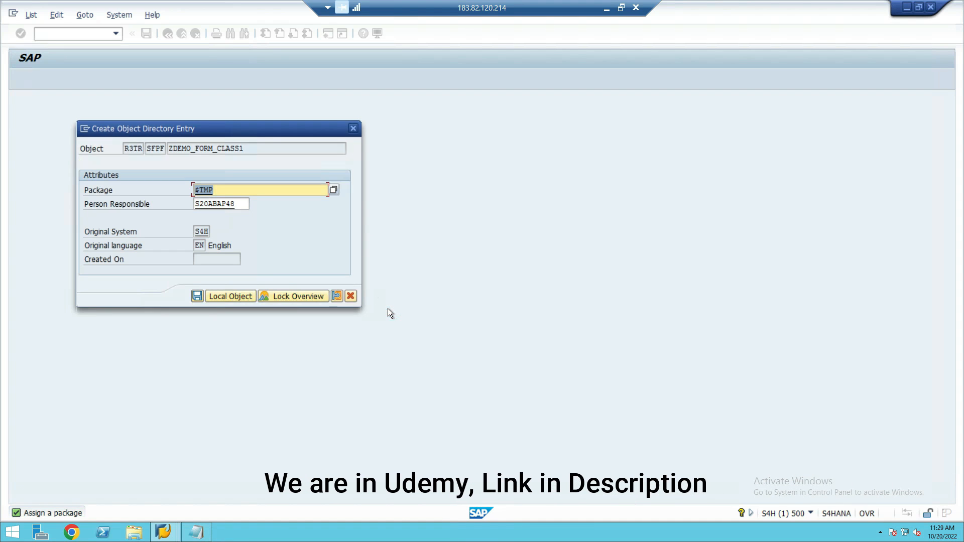
pyautogui.click(228, 297)
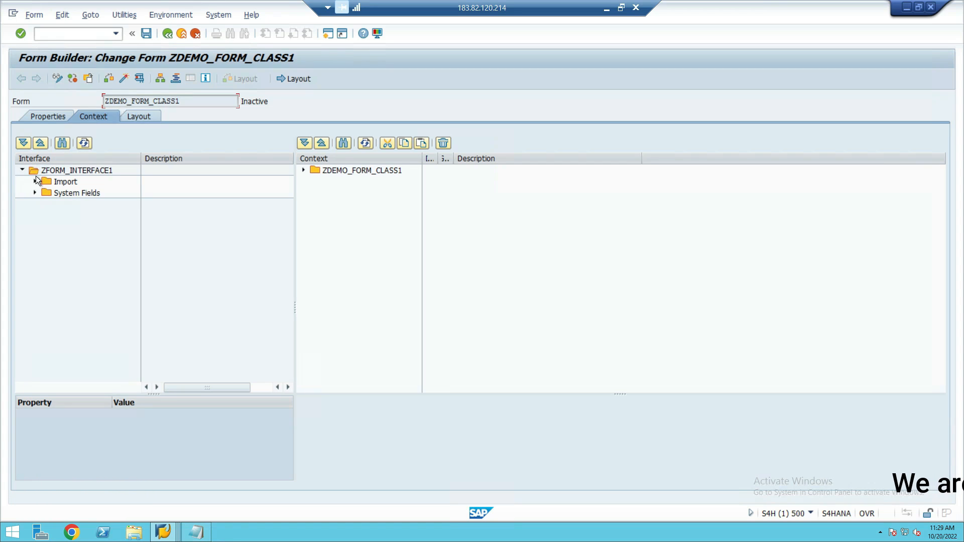
# - Add the CARRID import parameter from the interface to the context of ZDEMO_FORM_CLASS1
pyautogui.click(46, 168)
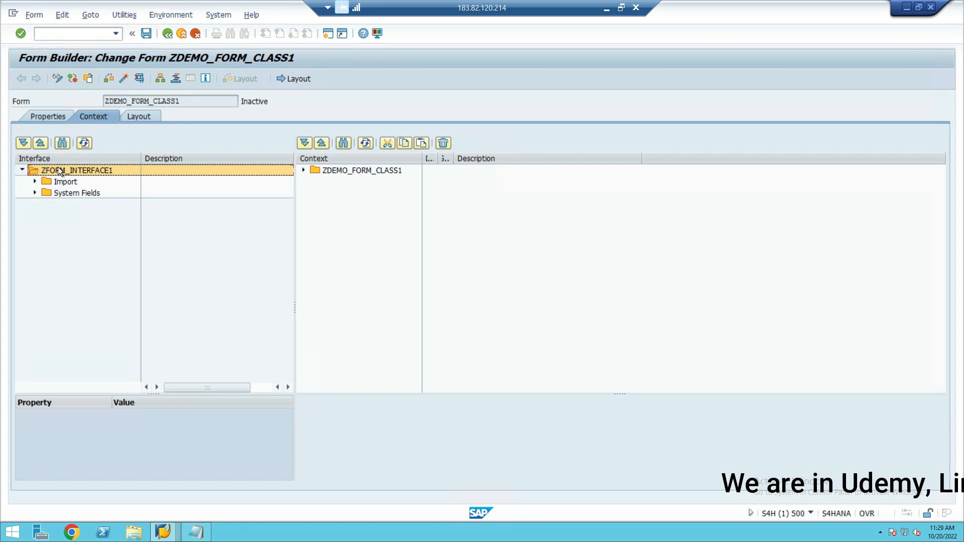
pyautogui.click(35, 182)
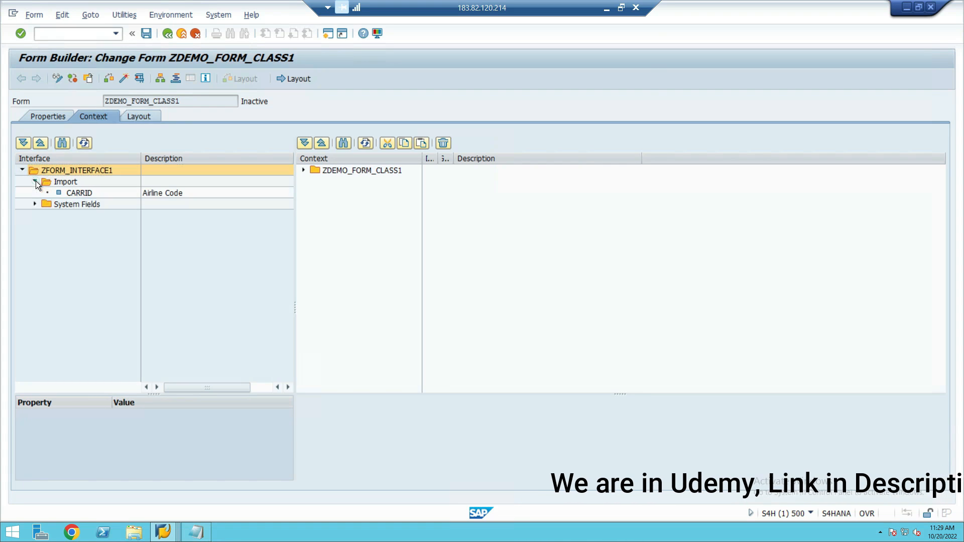
pyautogui.click(74, 192)
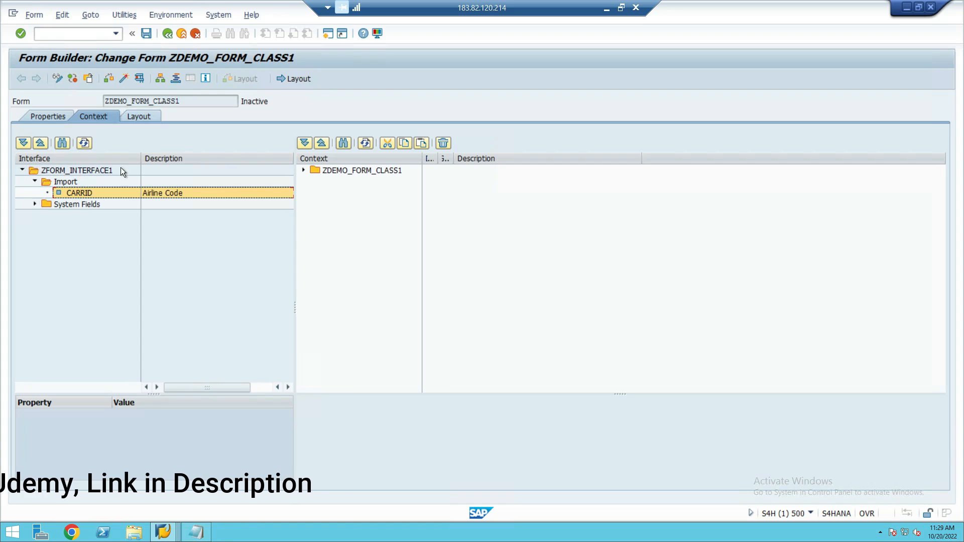
pyautogui.click(305, 171)
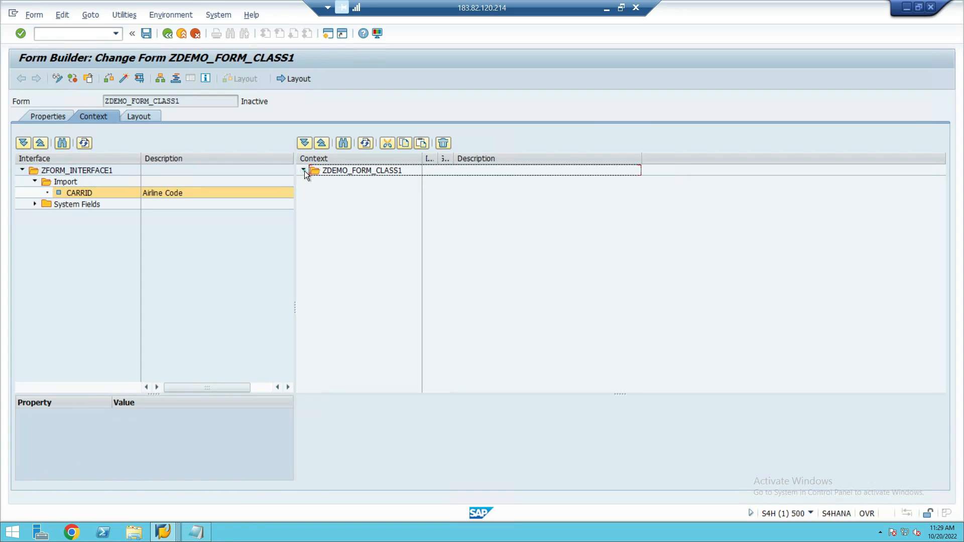
pyautogui.click(69, 193)
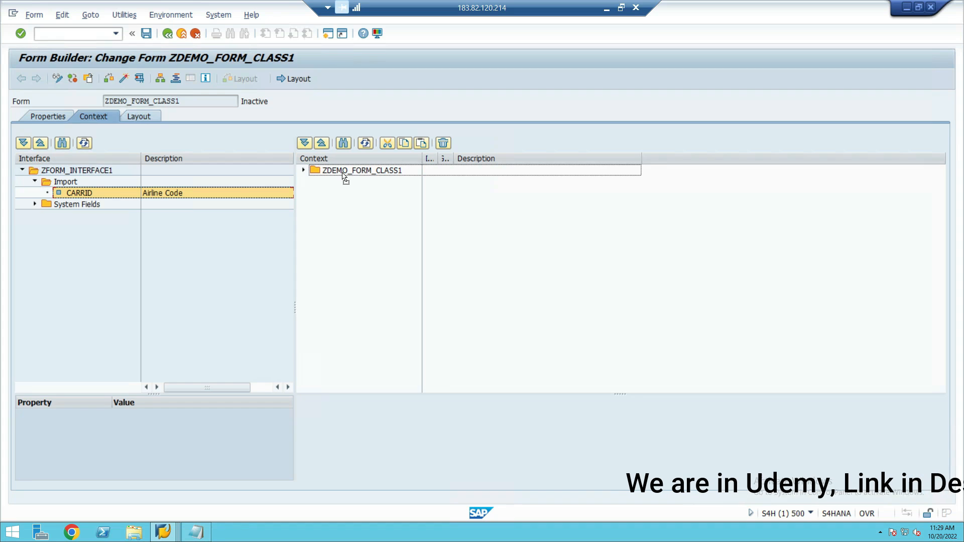
pyautogui.moveTo(342, 173); pyautogui.dragTo(342, 172)
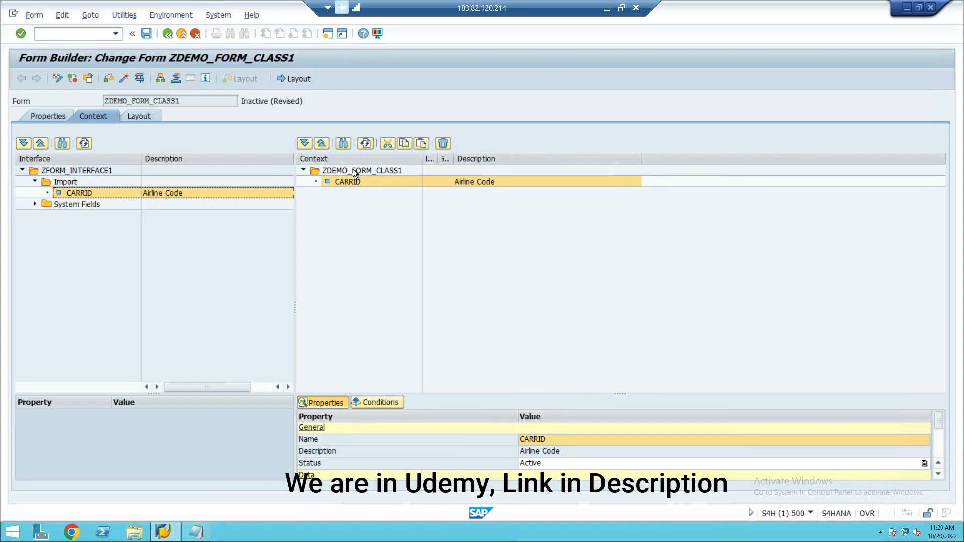
# - Activate ZDEMO_FORM_CLASS1 despite the missing layout, and open its layout for design
pyautogui.click(124, 79)
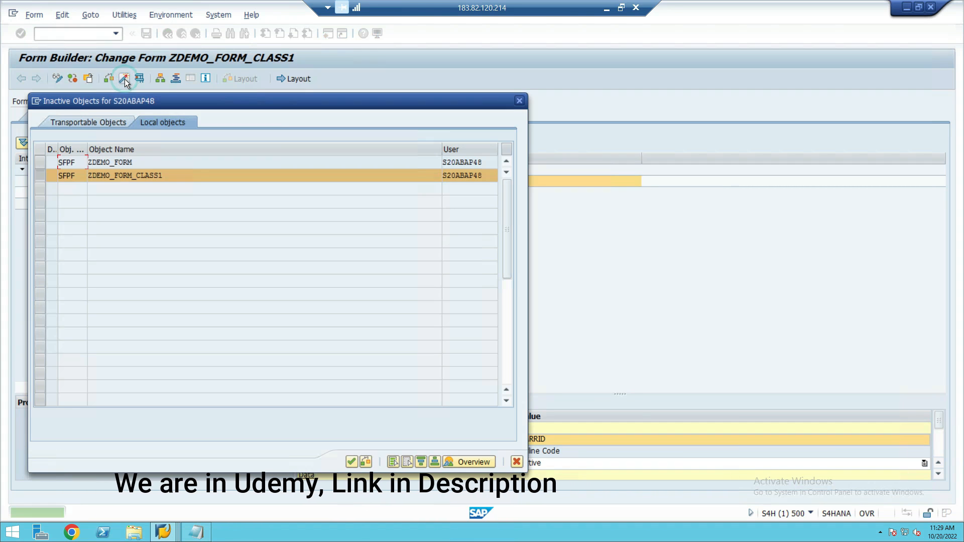
pyautogui.press('Return')
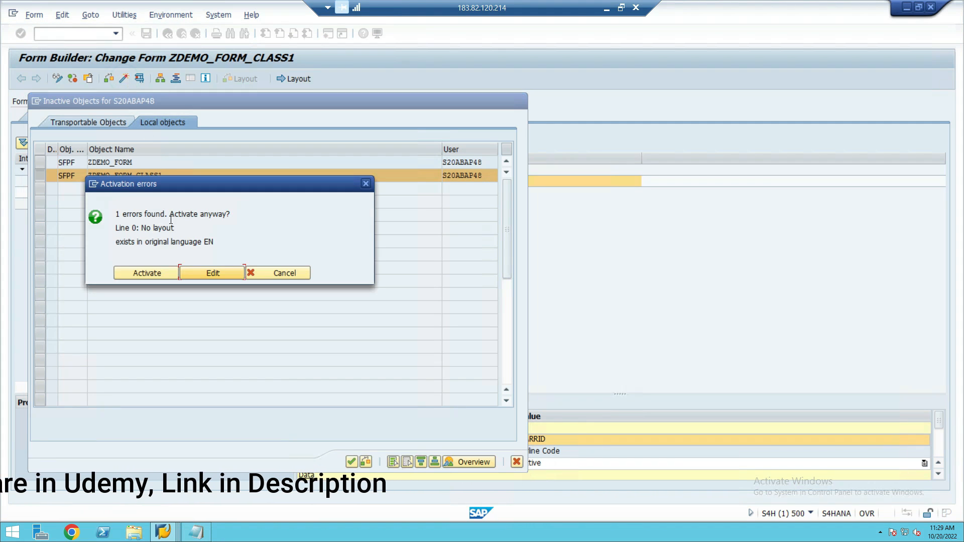
pyautogui.click(162, 272)
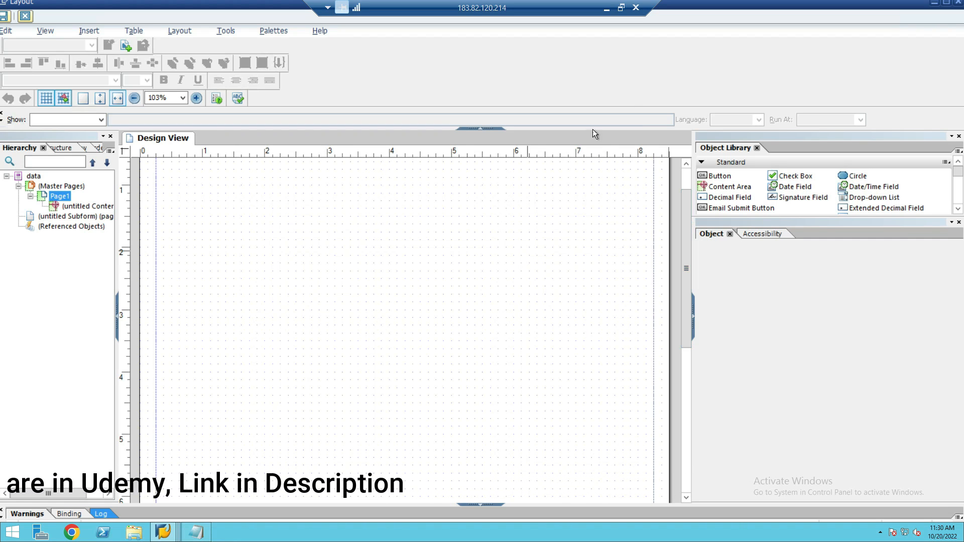
# - Switch to the Adobe Forms notes in Word, review the point about printing text in the form, and return to the layout
pyautogui.click(607, 8)
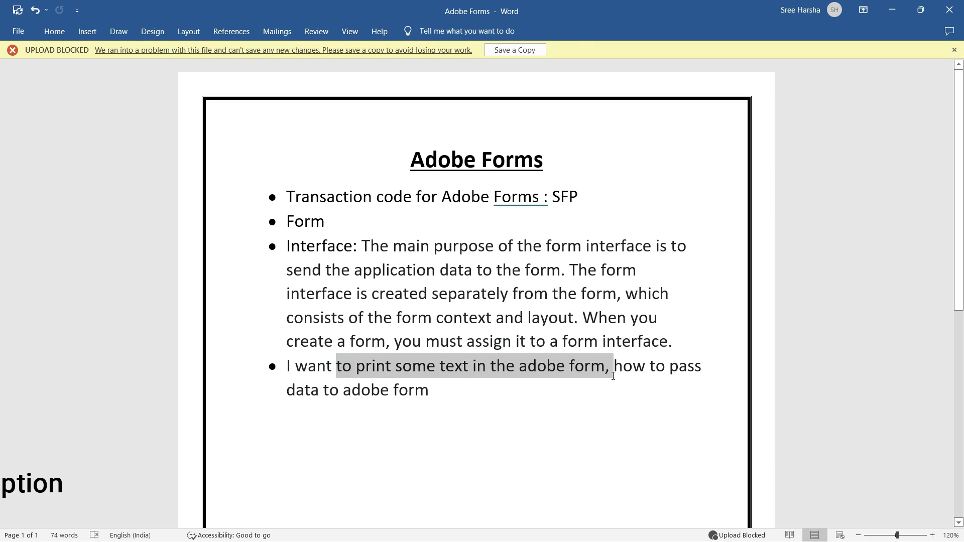
pyautogui.moveTo(613, 376); pyautogui.dragTo(615, 380)
pyautogui.hotkey('alt', 'Tab')
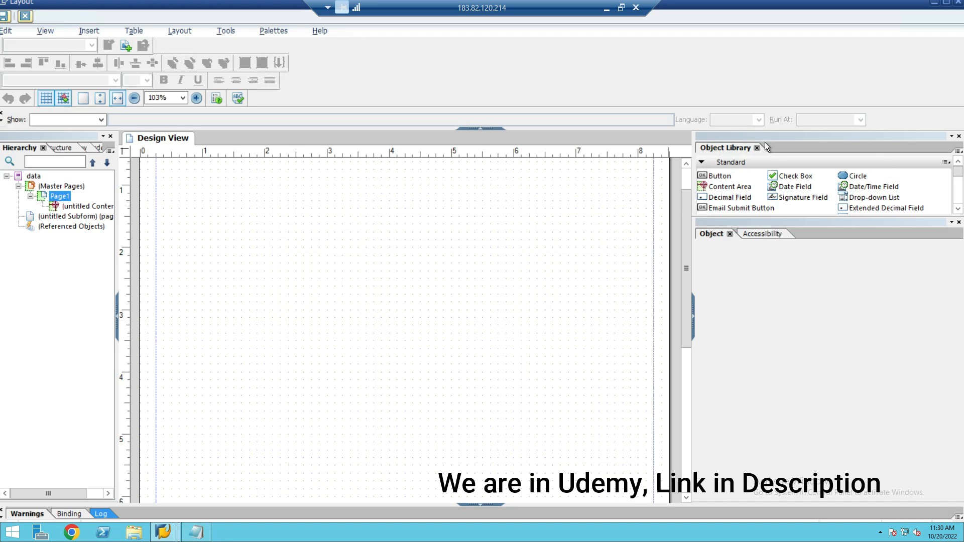
# - Place a Text object from the Object Library near the top centre of the form page
pyautogui.click(276, 32)
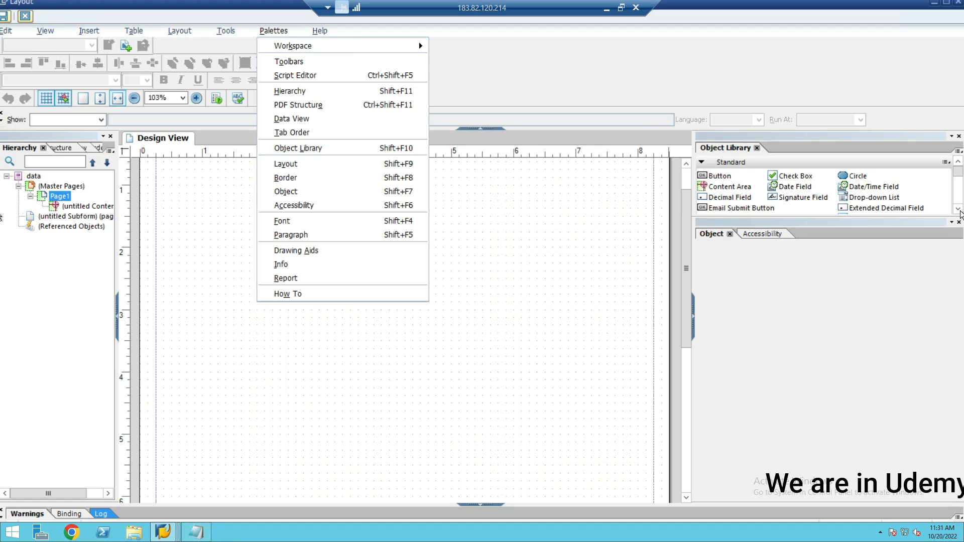
pyautogui.click(962, 213)
pyautogui.click(960, 211)
pyautogui.click(959, 211)
pyautogui.click(960, 211)
pyautogui.click(960, 210)
pyautogui.click(960, 211)
pyautogui.click(960, 211)
pyautogui.click(958, 209)
pyautogui.click(958, 209)
pyautogui.click(958, 209)
pyautogui.click(959, 209)
pyautogui.click(959, 209)
pyautogui.click(958, 209)
pyautogui.click(958, 209)
pyautogui.click(778, 205)
pyautogui.click(778, 205)
pyautogui.click(778, 204)
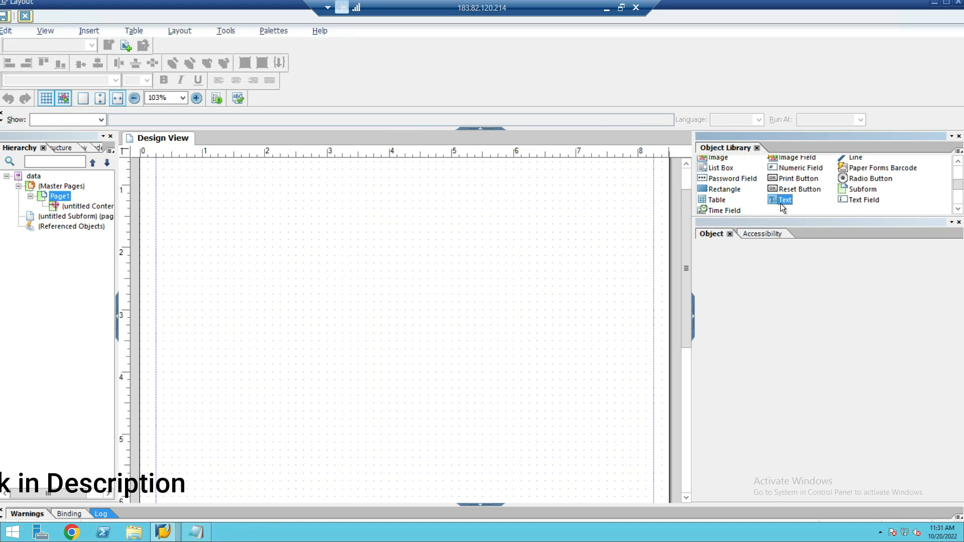
pyautogui.moveTo(782, 201); pyautogui.dragTo(616, 205)
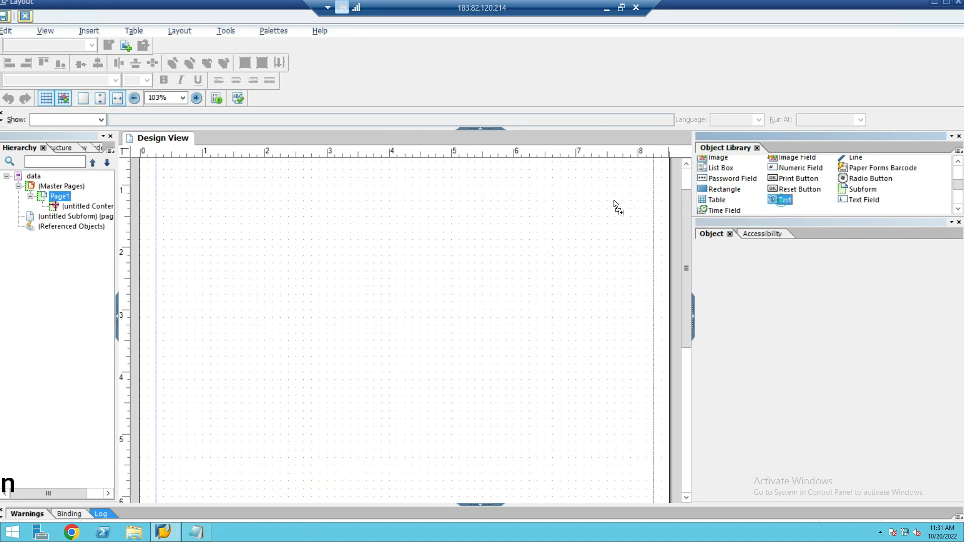
pyautogui.moveTo(383, 196); pyautogui.dragTo(384, 192)
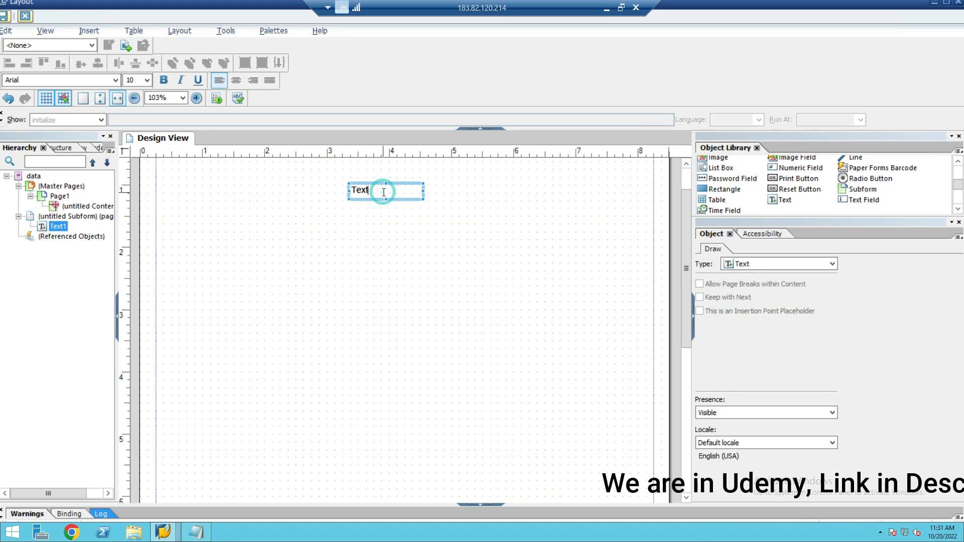
# - Replace the default content of the text object with "Welcome to Adobe Forms"
pyautogui.press('BackSpace')
pyautogui.press('BackSpace')
pyautogui.press('BackSpace')
pyautogui.press('BackSpace')
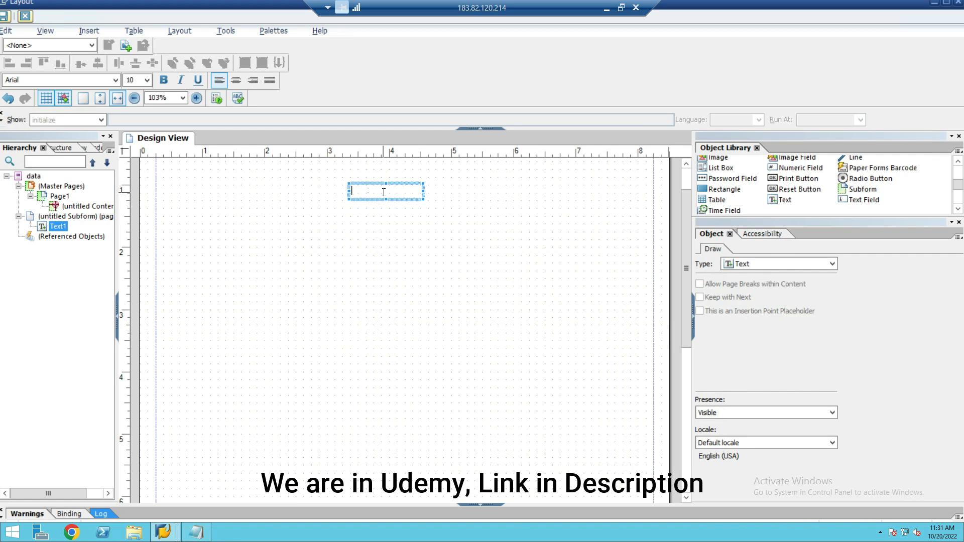
pyautogui.write('Welcome to Adobe Forms')
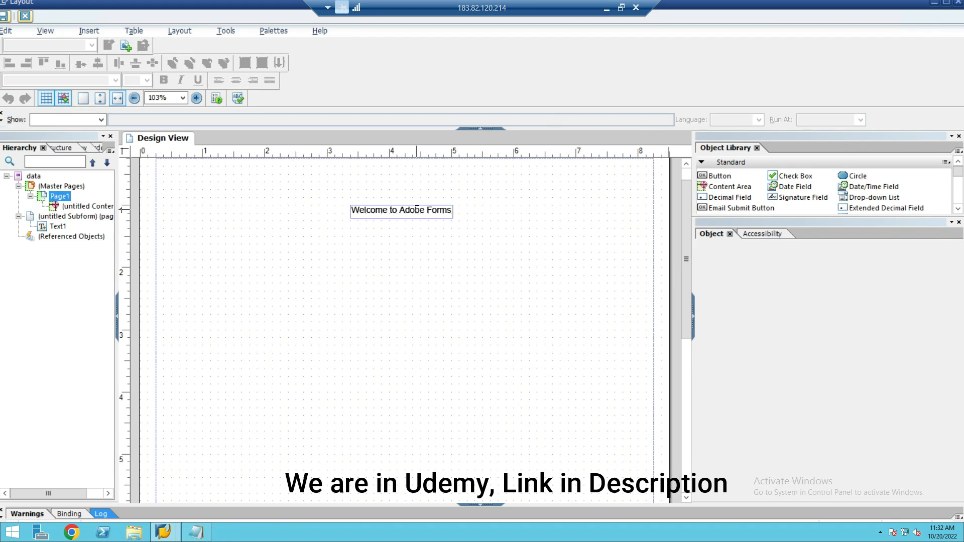
pyautogui.click(416, 210)
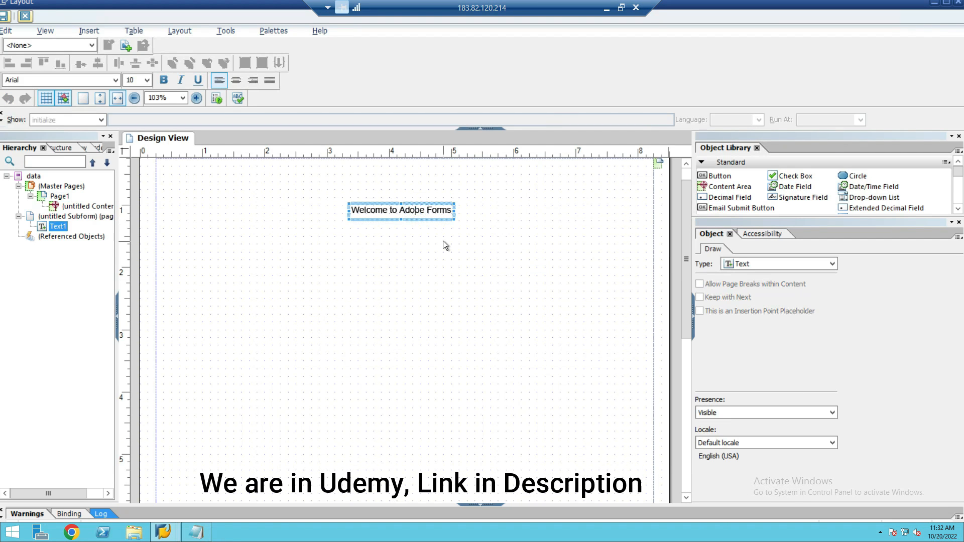
# - Review the note in the Word document about passing data to the Adobe form, and switch back to the layout
pyautogui.hotkey('alt', 'Tab')
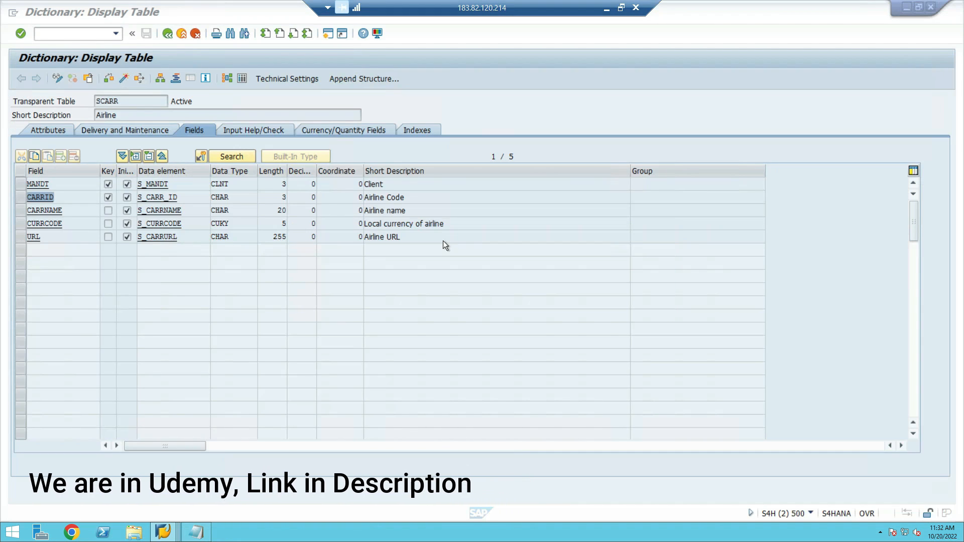
pyautogui.hotkey('alt', 'Tab')
pyautogui.click(605, 10)
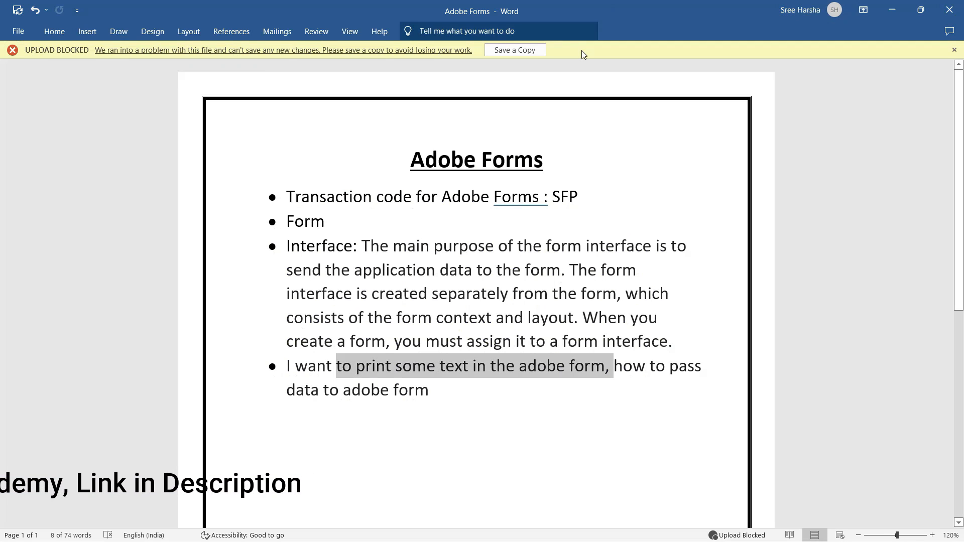
pyautogui.moveTo(426, 391); pyautogui.dragTo(333, 391)
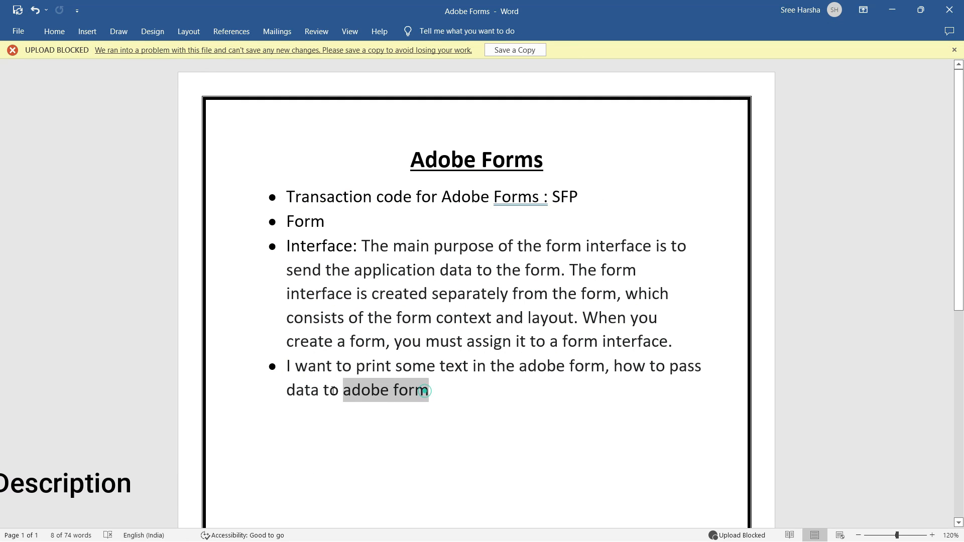
pyautogui.hotkey('alt', 'Tab')
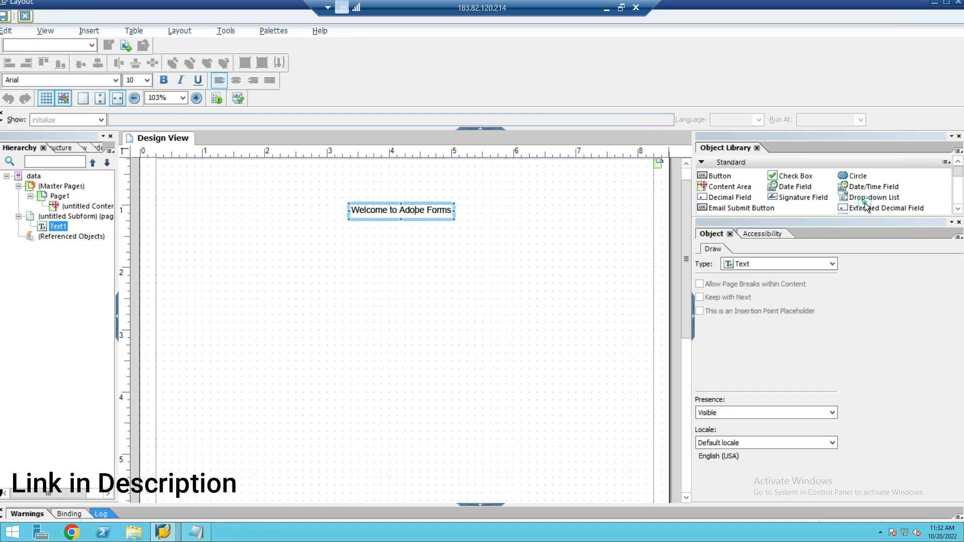
# - Place a Text Field from the Object Library below the "Welcome to Adobe Forms" text, about 2 in down the page
pyautogui.scroll(-3, 864, 203)
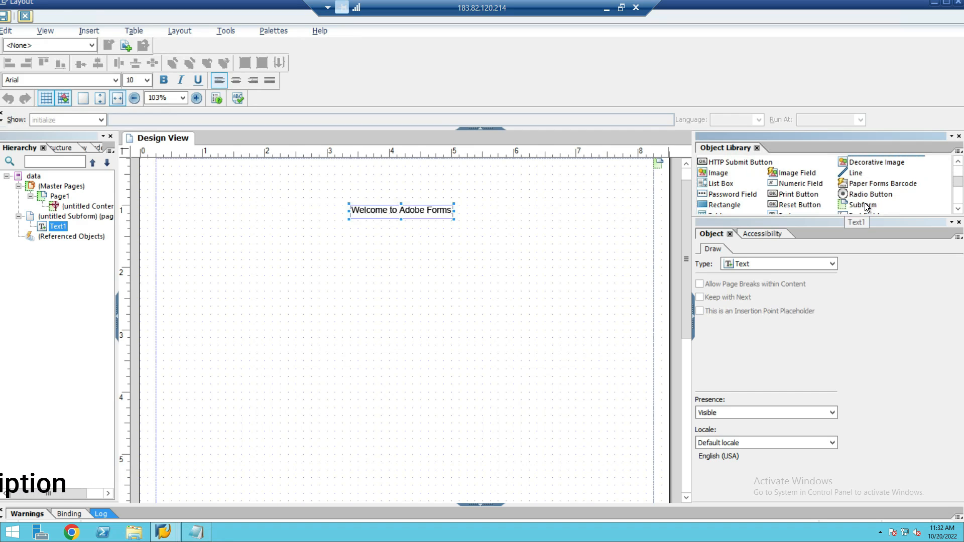
pyautogui.scroll(-2, 865, 204)
pyautogui.scroll(1, 864, 203)
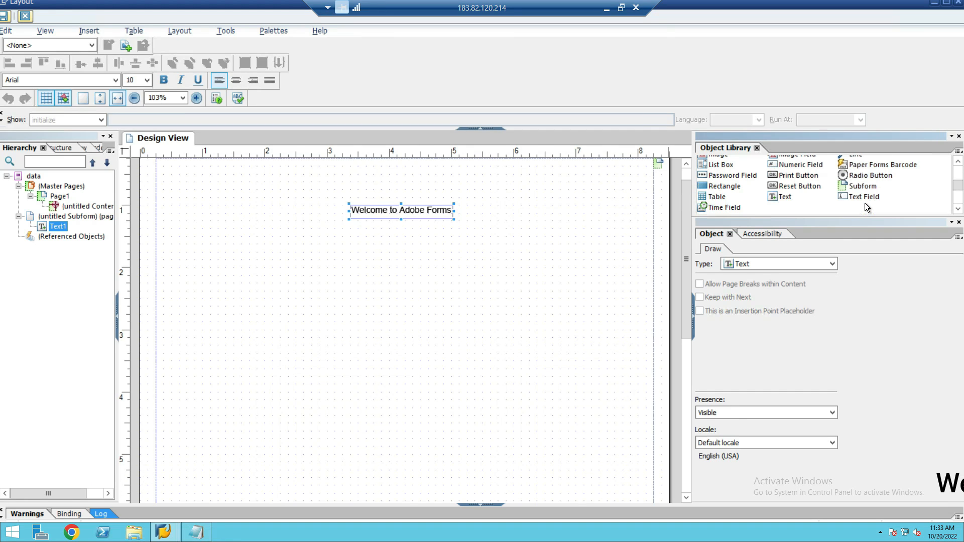
pyautogui.click(863, 198)
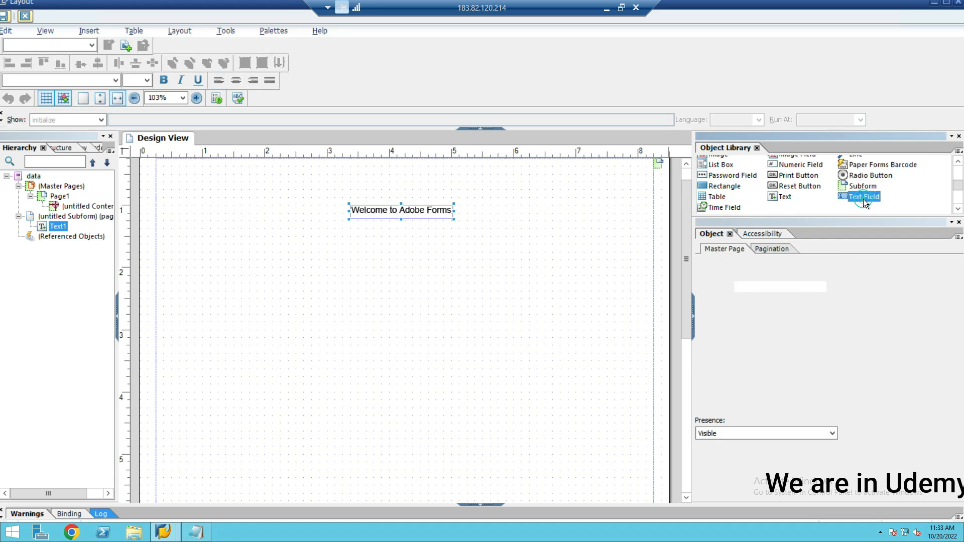
pyautogui.click(783, 200)
pyautogui.click(851, 197)
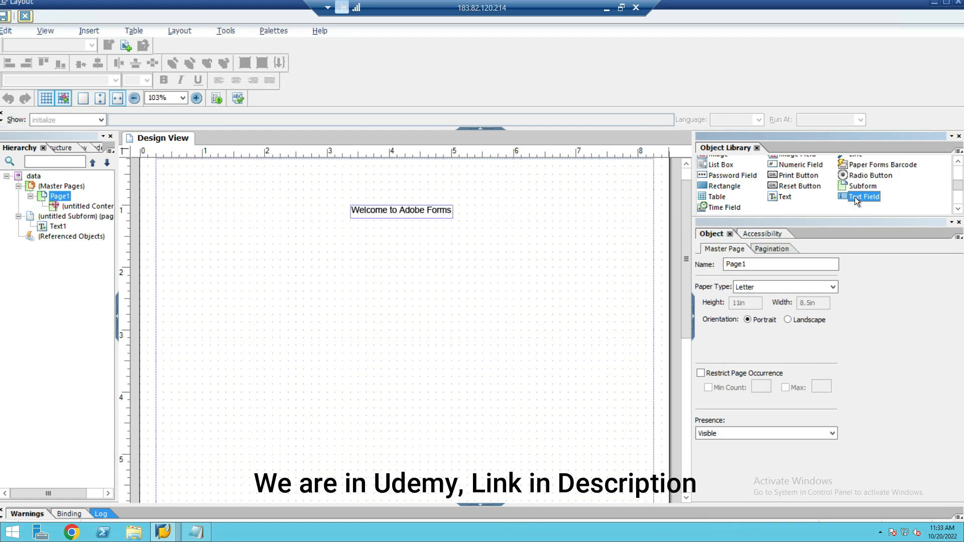
pyautogui.moveTo(864, 198); pyautogui.dragTo(402, 267)
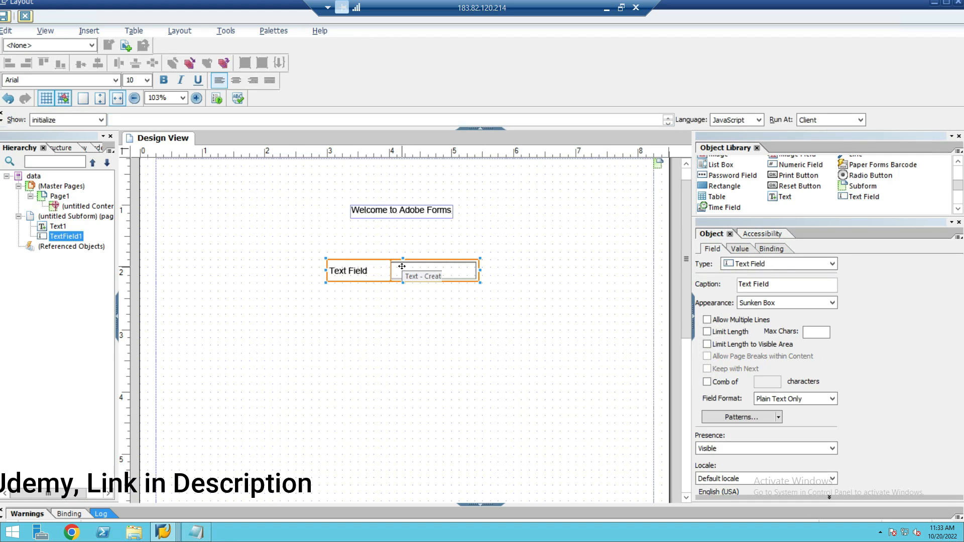
pyautogui.click(402, 299)
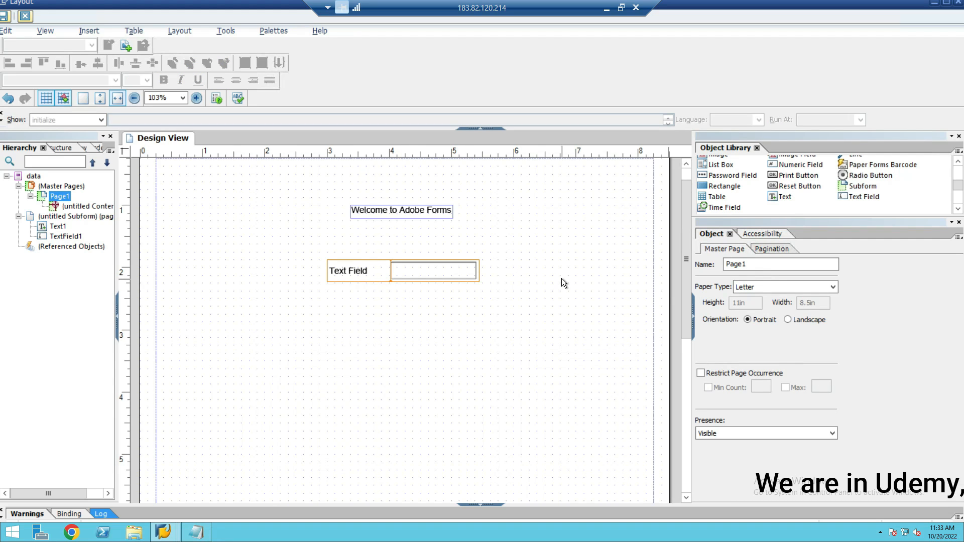
# - Select the new text field, review the CARRID field of table SCARR in the SAP dictionary window, and return to the layout
pyautogui.click(459, 271)
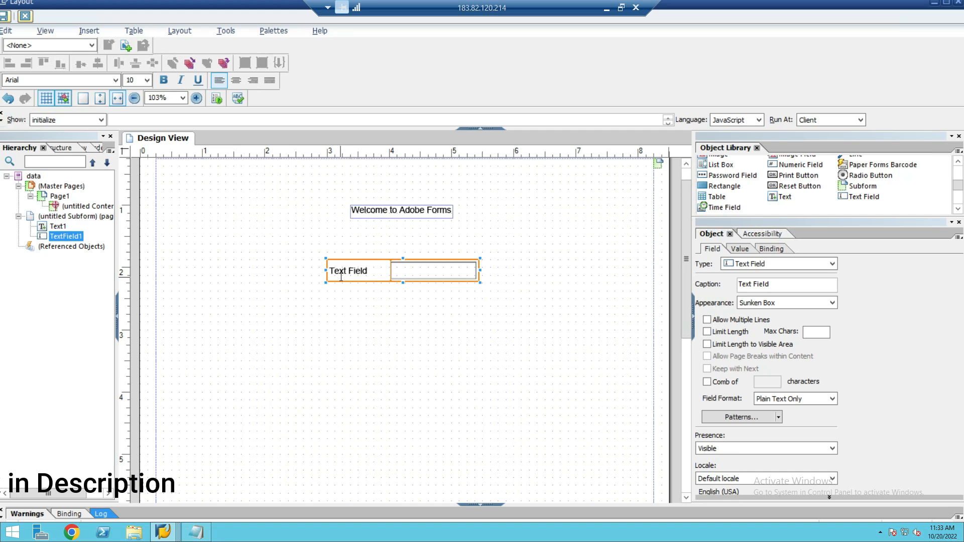
pyautogui.hotkey('alt', 'Tab')
pyautogui.hotkey('alt', 'Tab')
pyautogui.hotkey('alt', 'Tab')
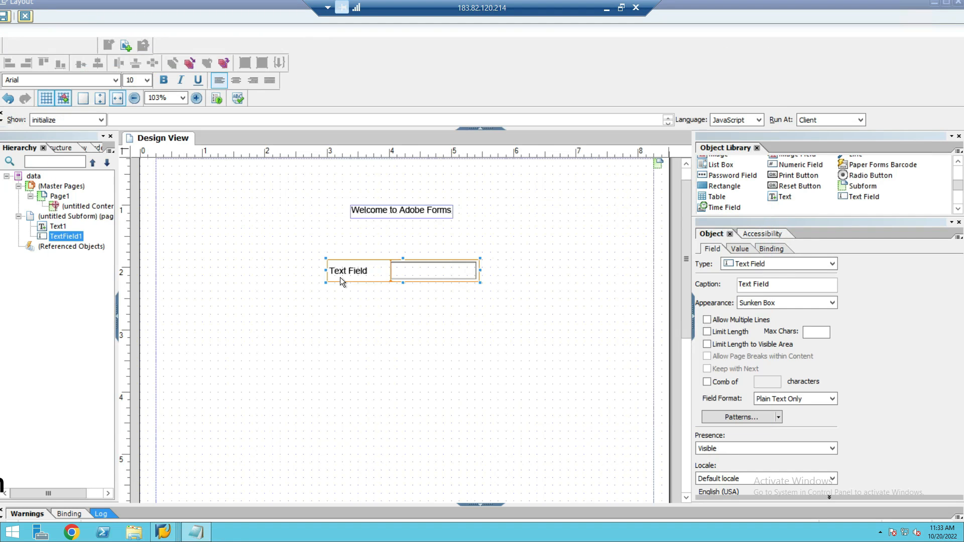
pyautogui.hotkey('alt', 'Tab')
pyautogui.hotkey('alt', 'Tab')
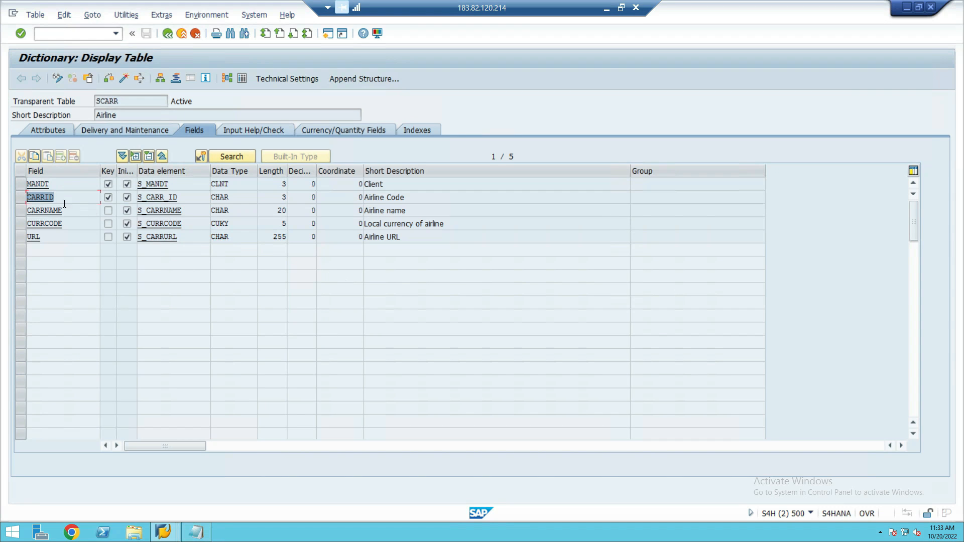
pyautogui.hotkey('alt', 'Tab')
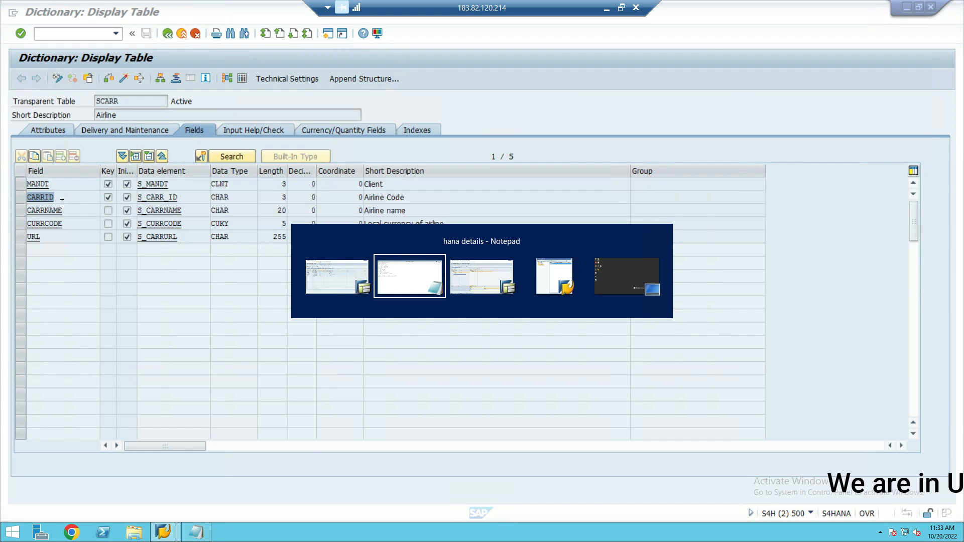
pyautogui.hotkey('alt', 'Tab')
pyautogui.hotkey('alt', 'Tab')
pyautogui.hotkey('alt', 'Tab')
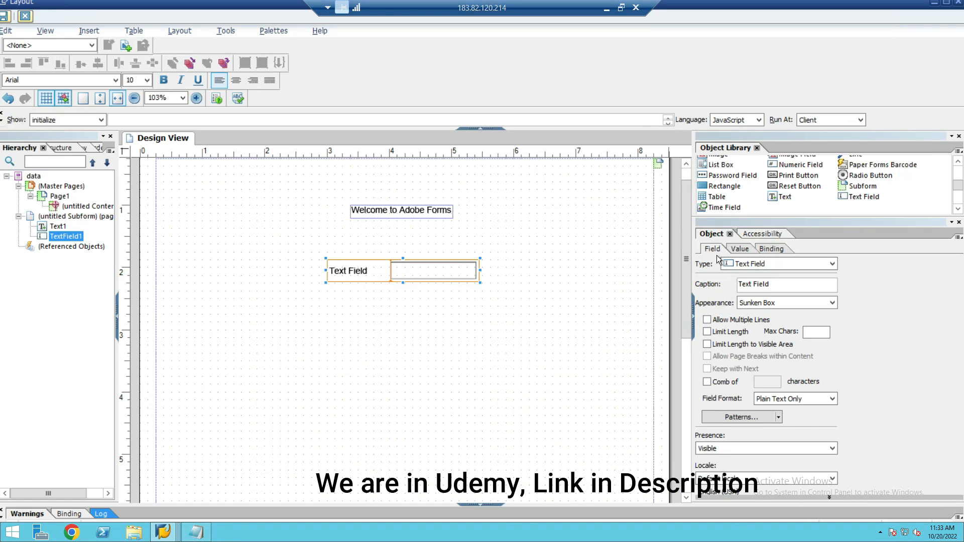
# - Change the text field's caption to "CarrID"
pyautogui.click(773, 284)
pyautogui.press('BackSpace')
pyautogui.press('BackSpace')
pyautogui.press('BackSpace')
pyautogui.press('BackSpace')
pyautogui.press('BackSpace')
pyautogui.press('BackSpace')
pyautogui.press('BackSpace')
pyautogui.press('BackSpace')
pyautogui.press('BackSpace')
pyautogui.press('BackSpace')
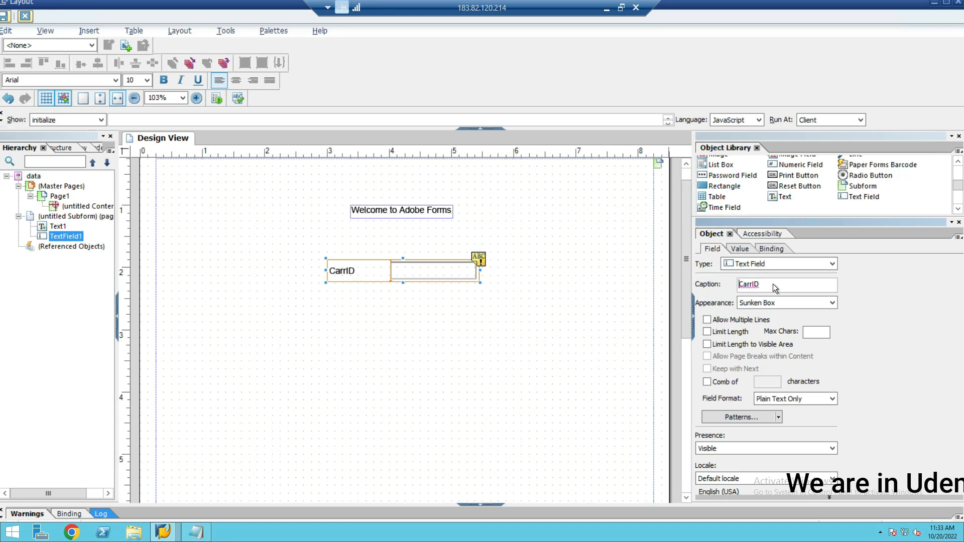
pyautogui.click(488, 261)
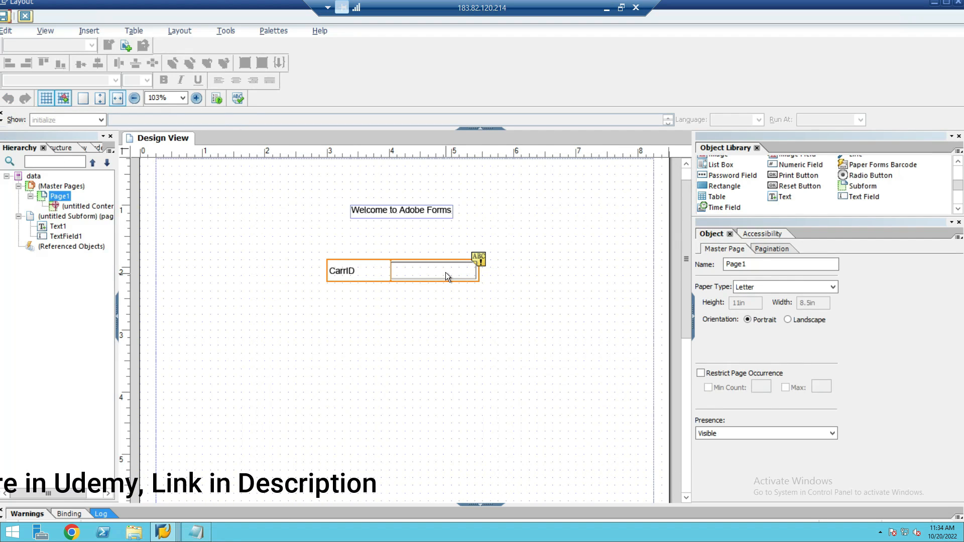
# - Set the value type of the CarrID text field to Read Only
pyautogui.click(445, 272)
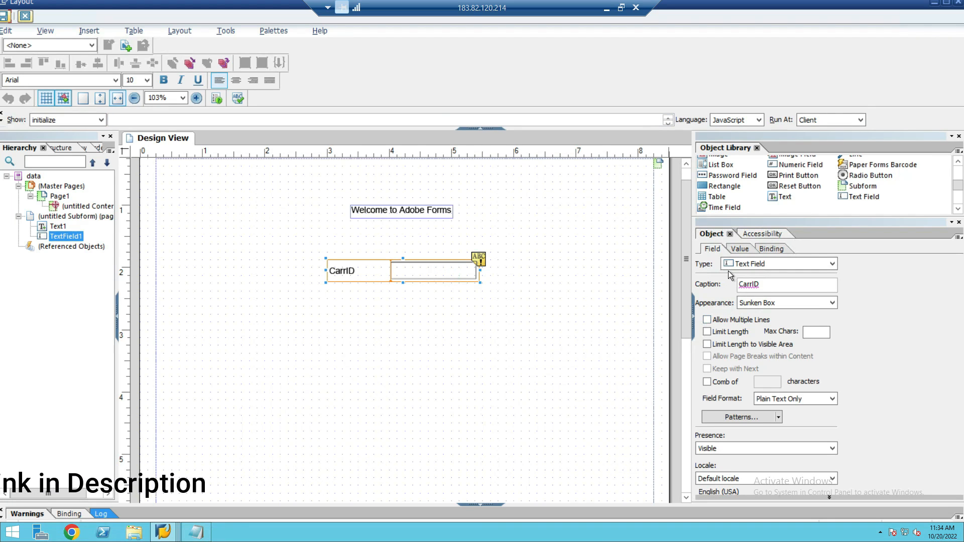
pyautogui.click(741, 249)
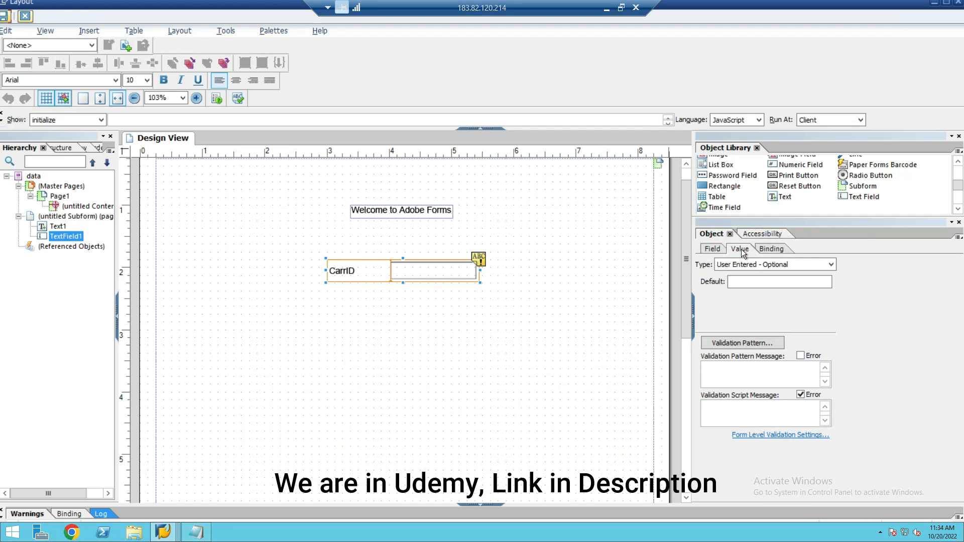
pyautogui.click(821, 266)
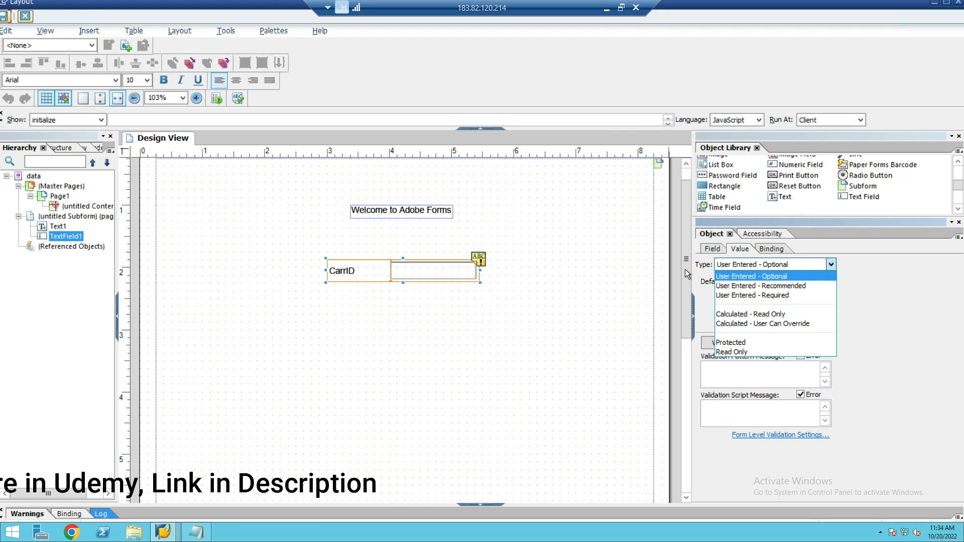
pyautogui.click(746, 352)
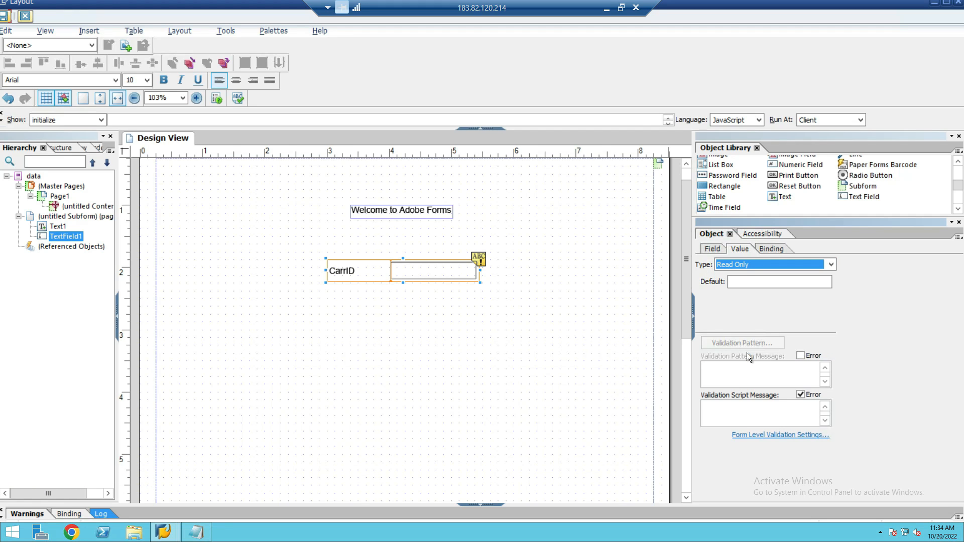
pyautogui.click(739, 264)
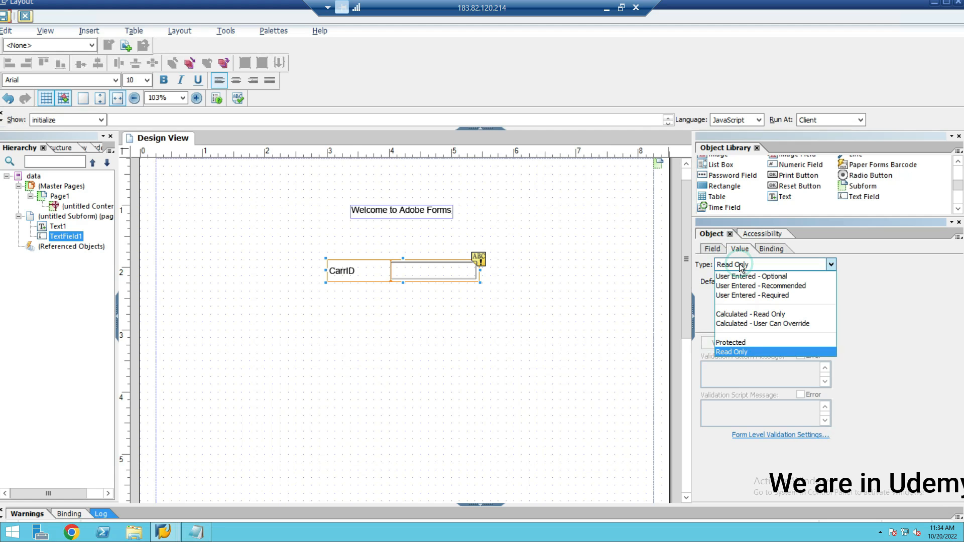
pyautogui.click(736, 351)
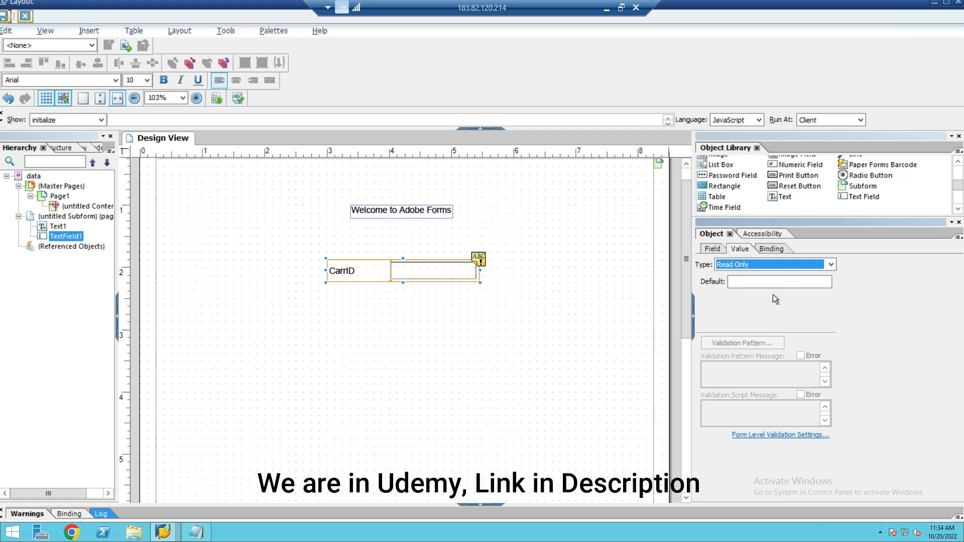
# - Bind the CarrID text field's data to CARRID from ZDEMO_FORM_CLASS1
pyautogui.click(776, 249)
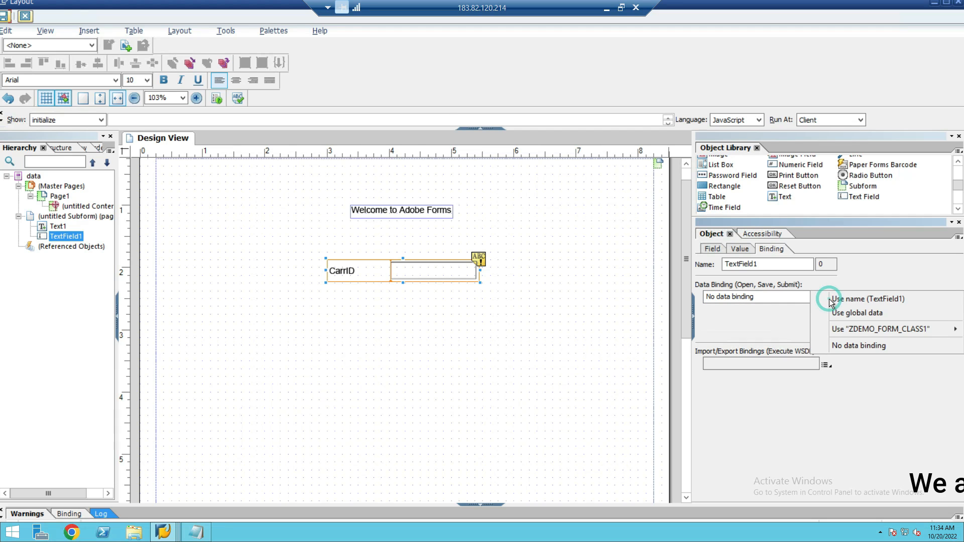
pyautogui.moveTo(858, 330)
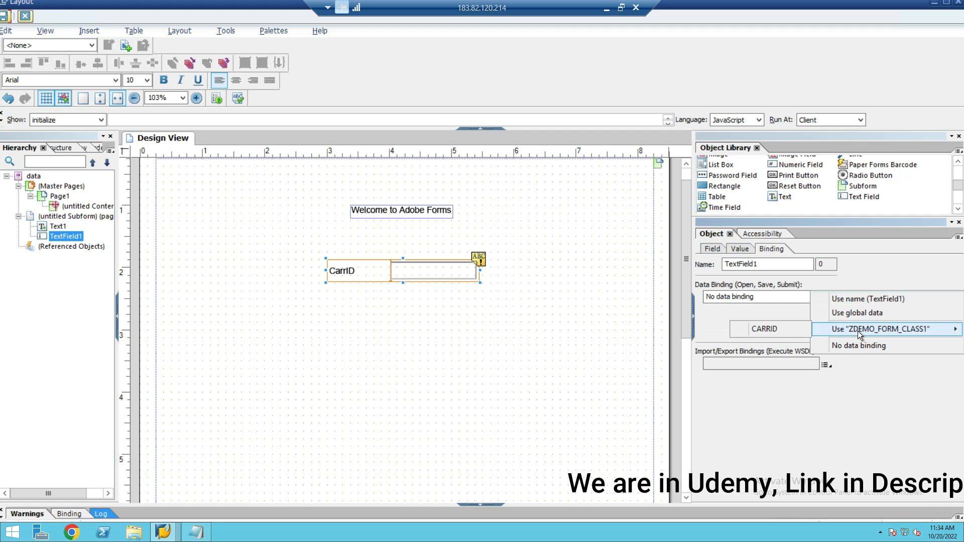
pyautogui.click(791, 330)
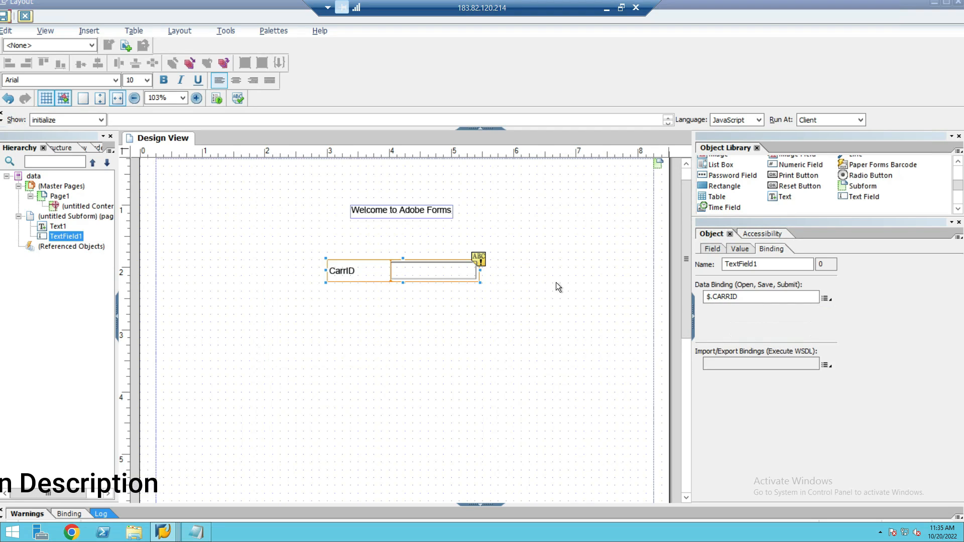
# - Close the layout window, and save and activate form ZDEMO_FORM_CLASS1
pyautogui.click(958, 3)
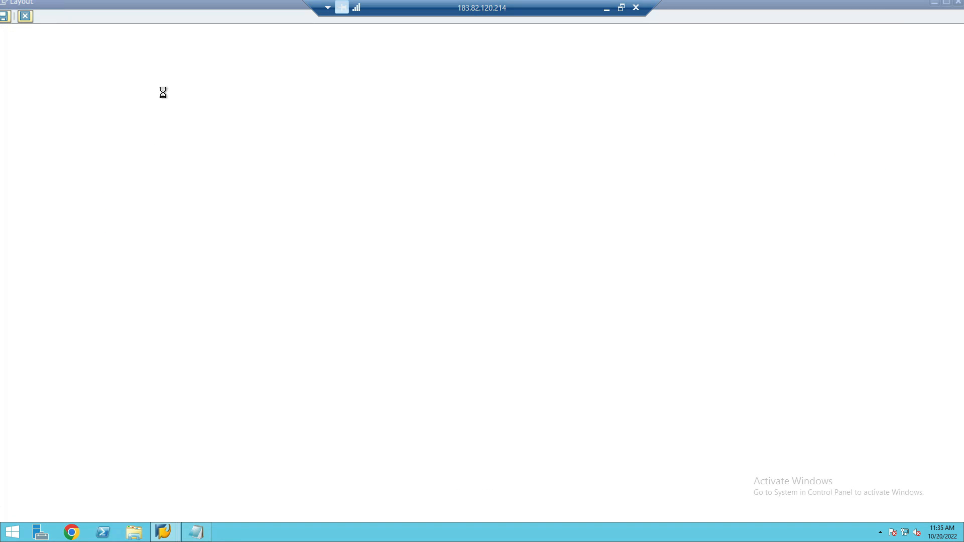
pyautogui.click(146, 33)
pyautogui.click(122, 79)
pyautogui.press('Return')
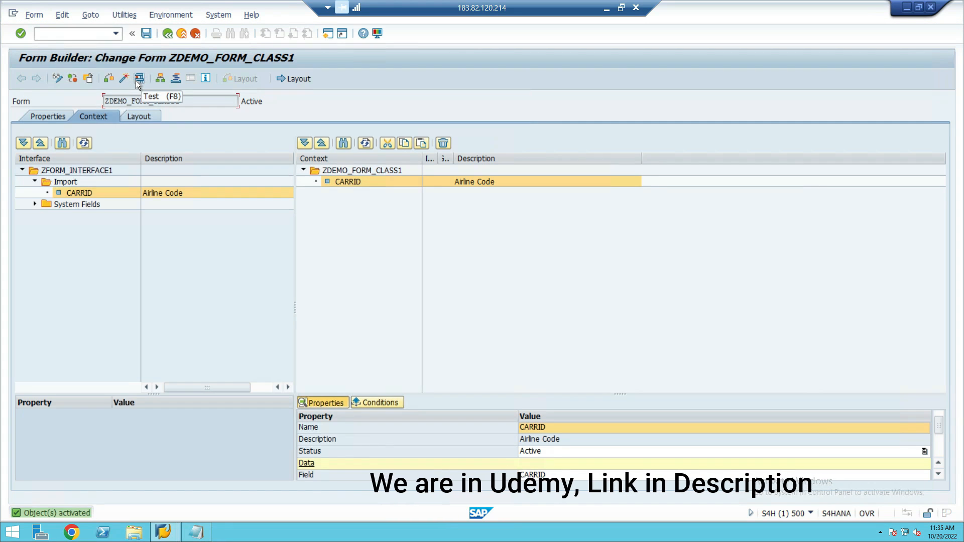
# - Start a test of the form and set the CARRID import parameter to AA, looked up in the SCARR table entries
pyautogui.click(136, 80)
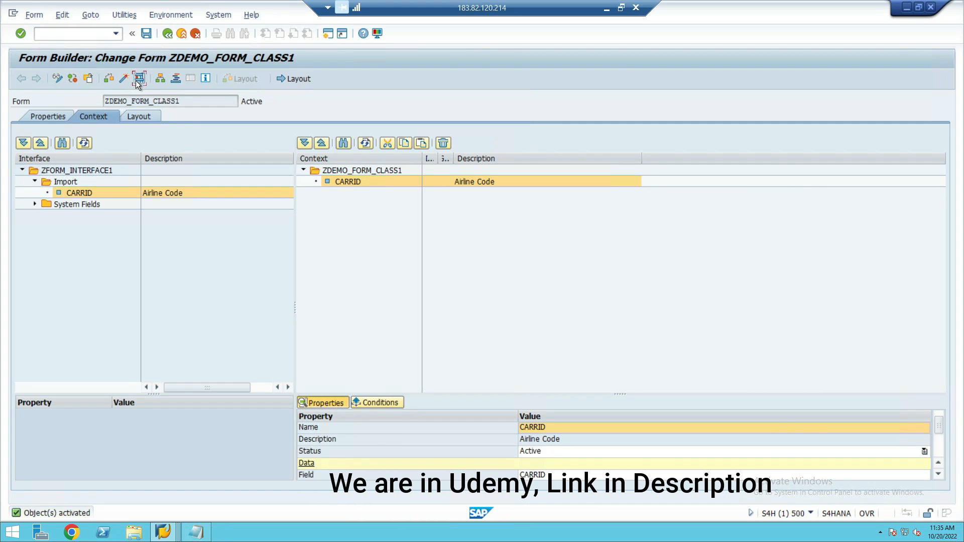
pyautogui.click(167, 180)
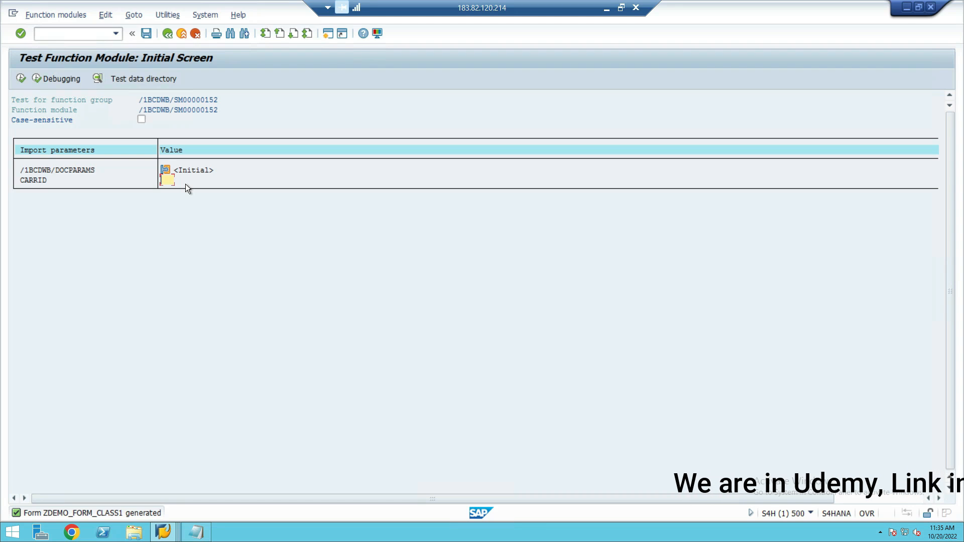
pyautogui.hotkey('alt', 'Tab')
pyautogui.hotkey('alt', 'Tab')
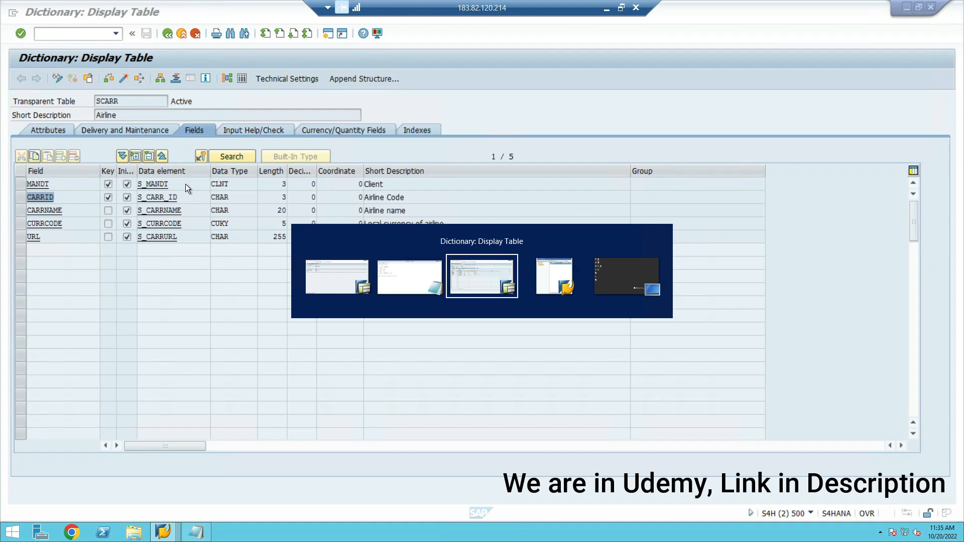
pyautogui.click(240, 78)
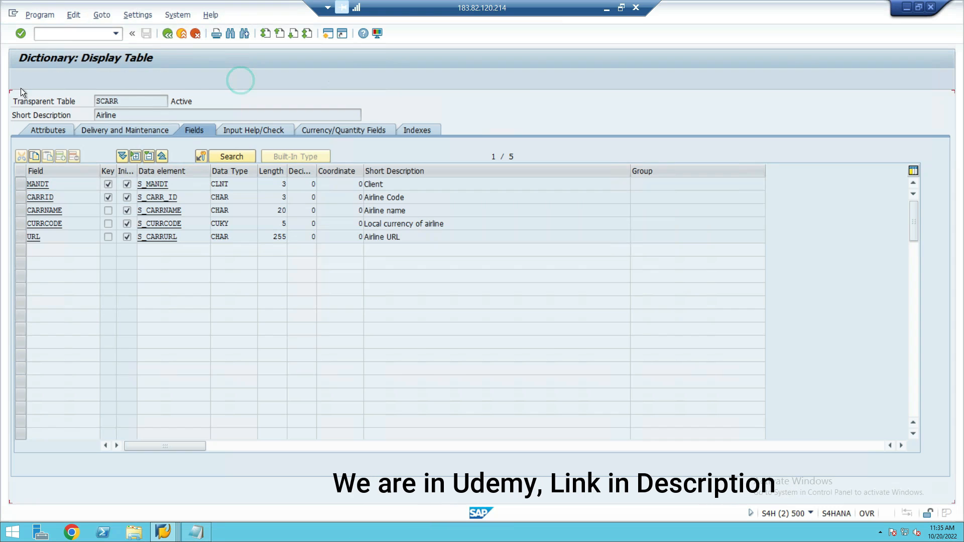
pyautogui.click(21, 78)
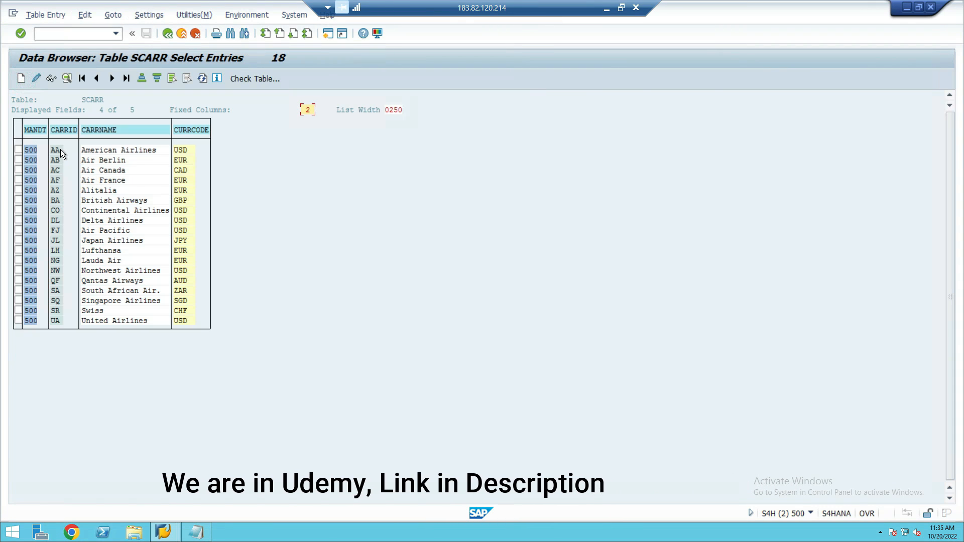
pyautogui.hotkey('alt', 'Tab')
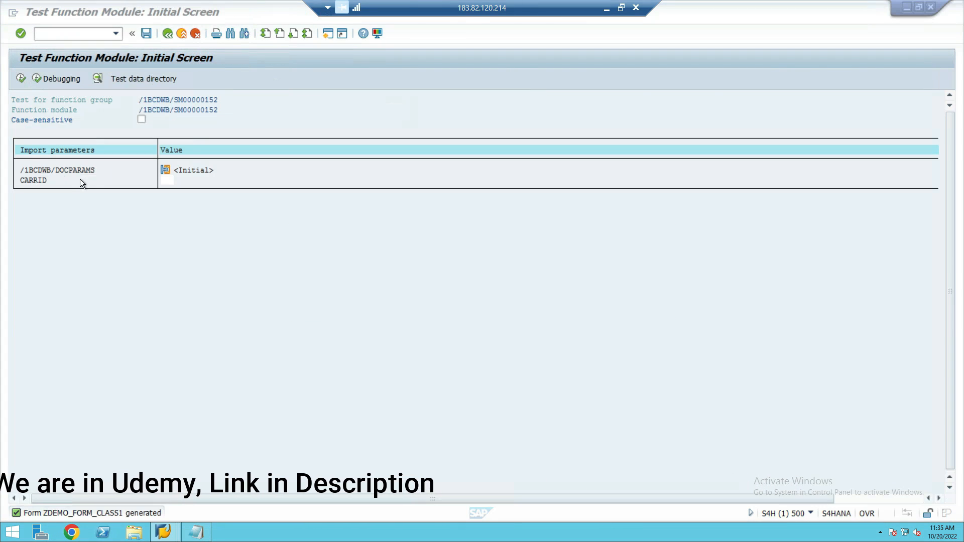
pyautogui.write('AA')
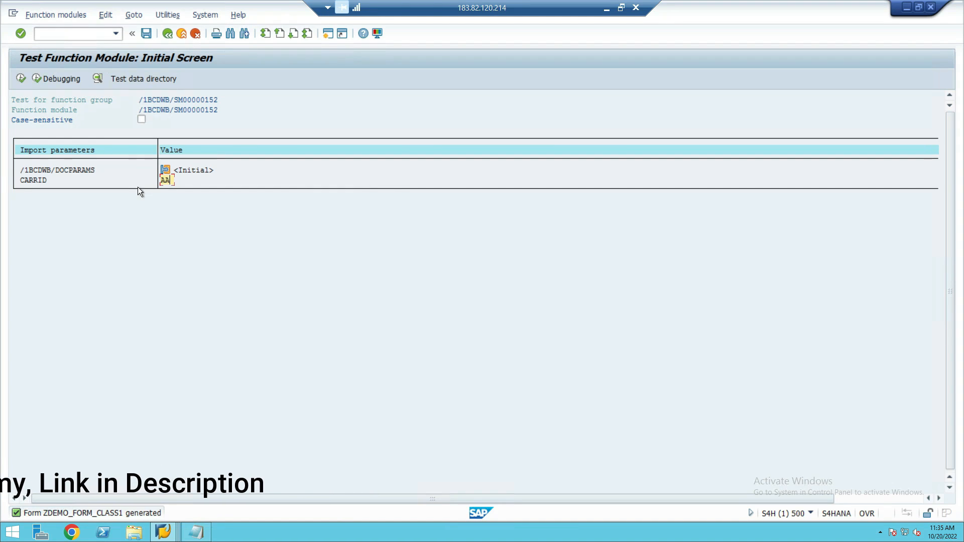
# - Execute the form test with output device LP01 and open the print preview PDF
pyautogui.click(20, 78)
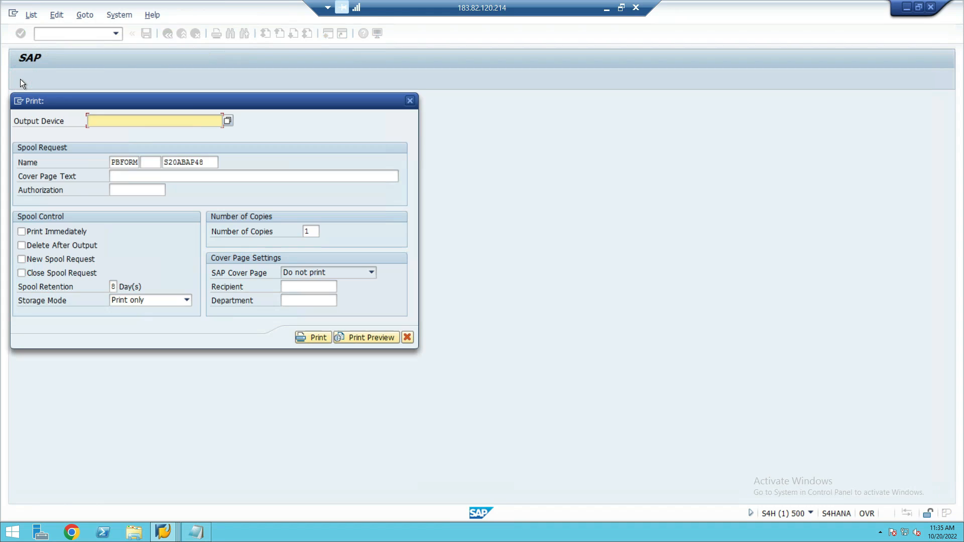
pyautogui.write('LP01')
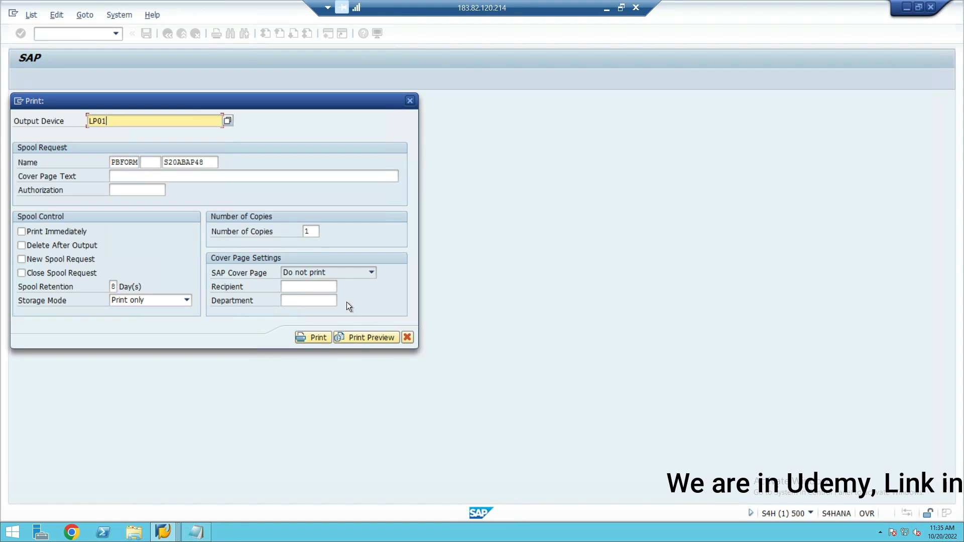
pyautogui.click(353, 338)
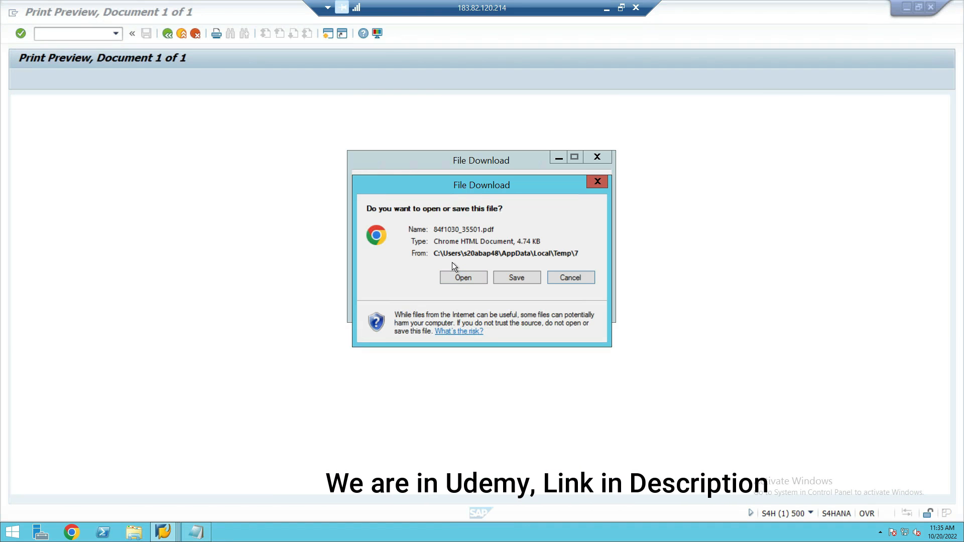
pyautogui.click(457, 276)
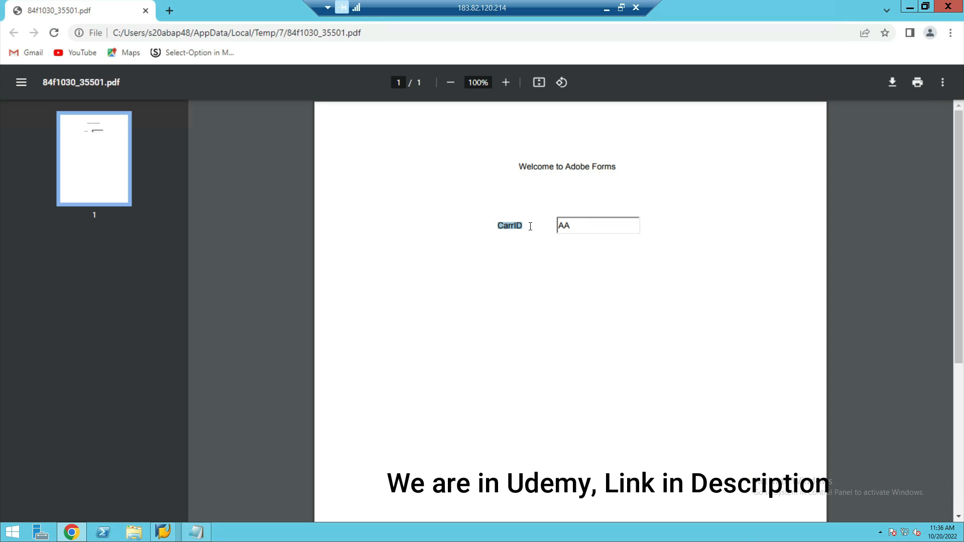
# - Close the first preview PDF, return to the function module test's initial screen, and set CARRID to SH
pyautogui.doubleClick(578, 225)
pyautogui.click(146, 11)
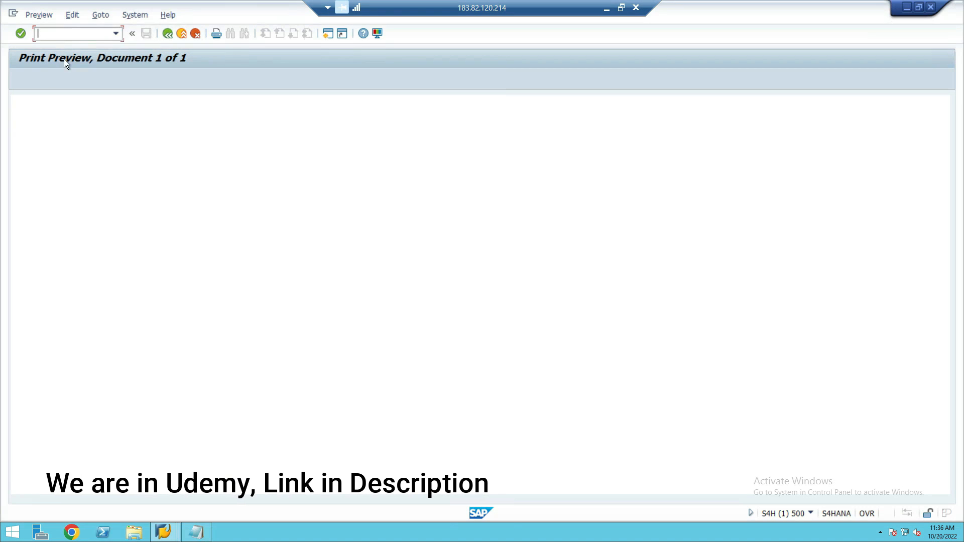
pyautogui.click(167, 34)
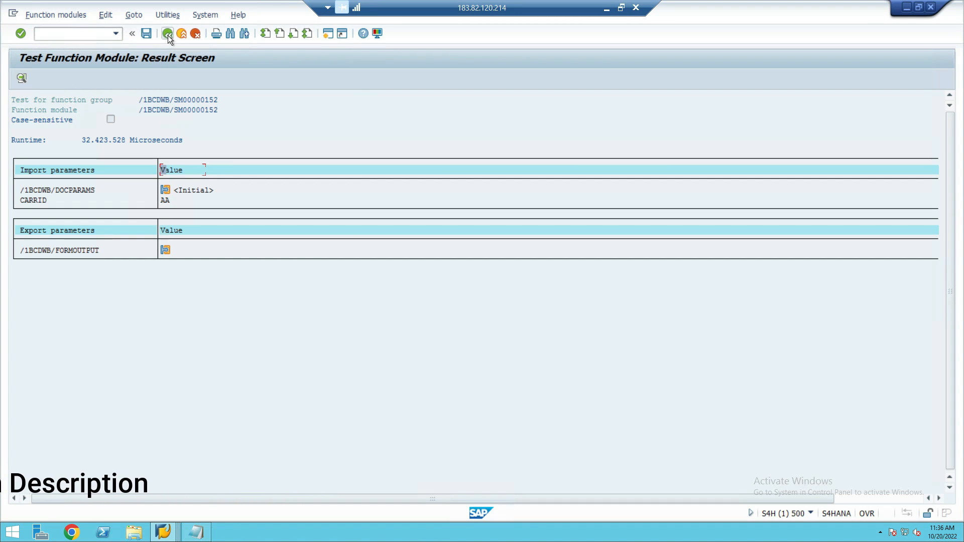
pyautogui.click(168, 34)
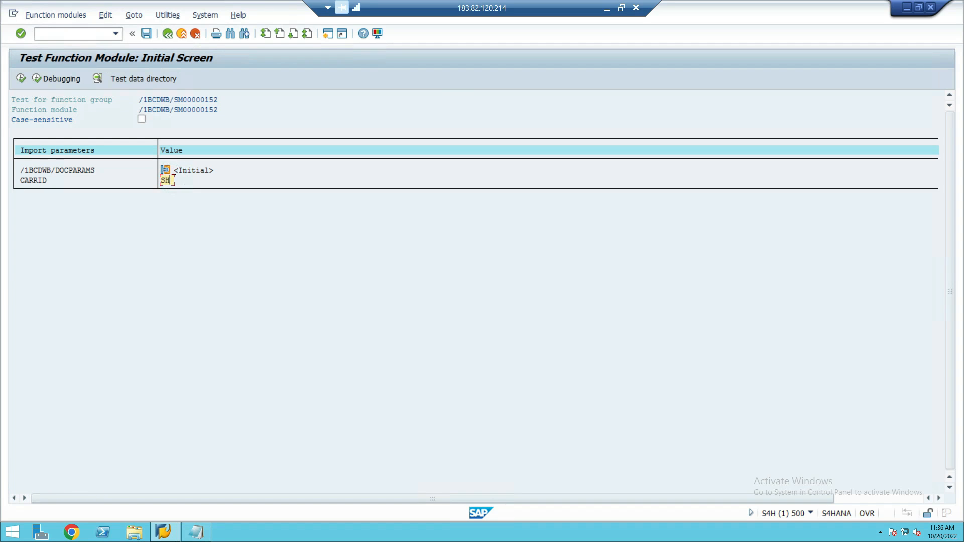
# - Execute the form test for CARRID SH with output device LP01 and open the print preview PDF
pyautogui.click(21, 80)
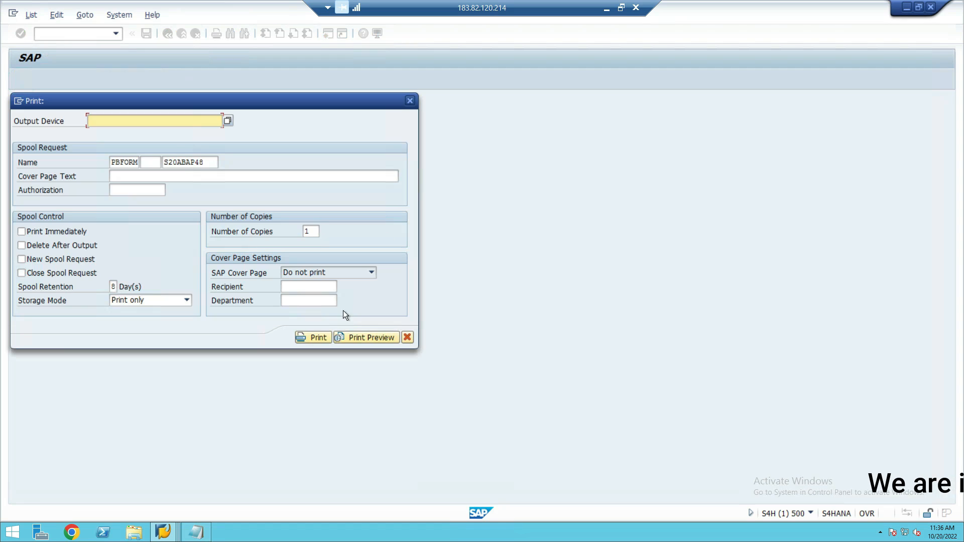
pyautogui.write('LP')
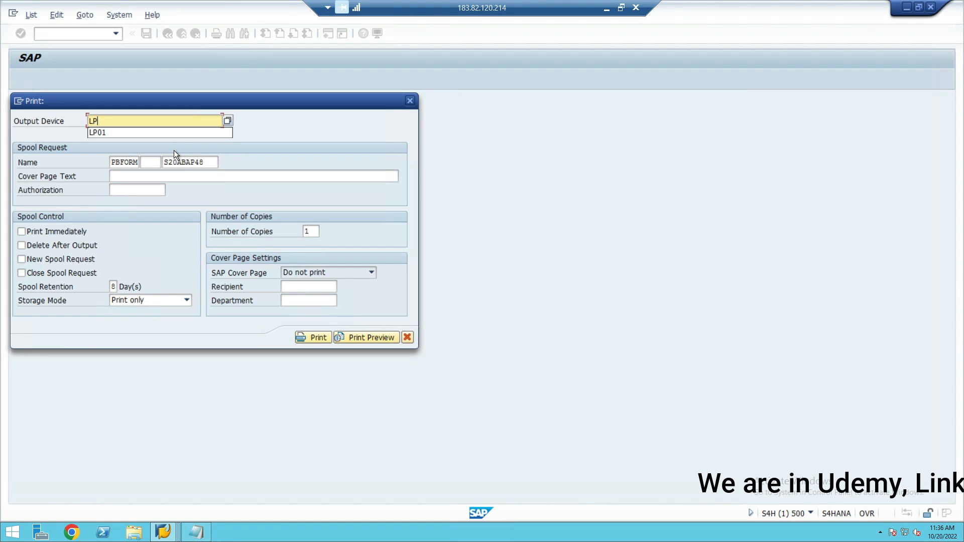
pyautogui.write('01')
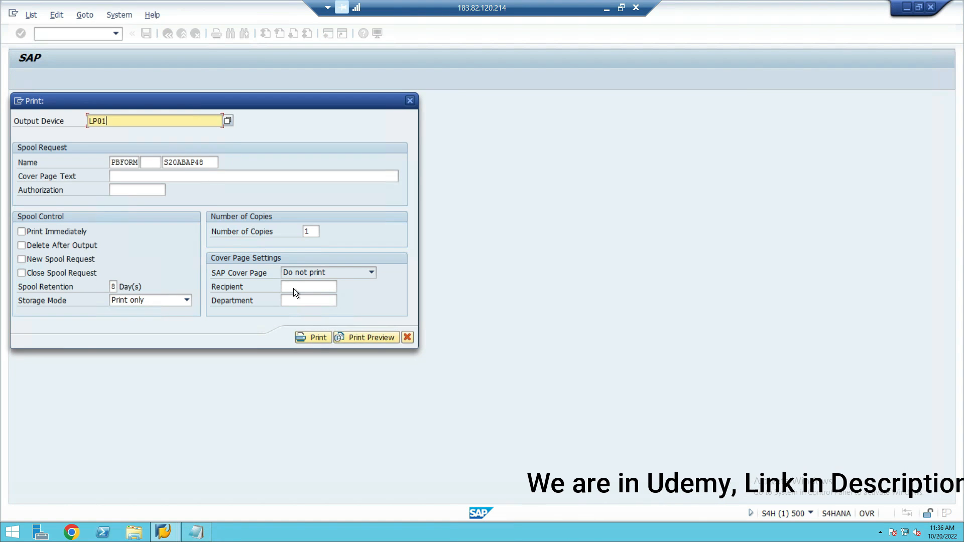
pyautogui.click(348, 335)
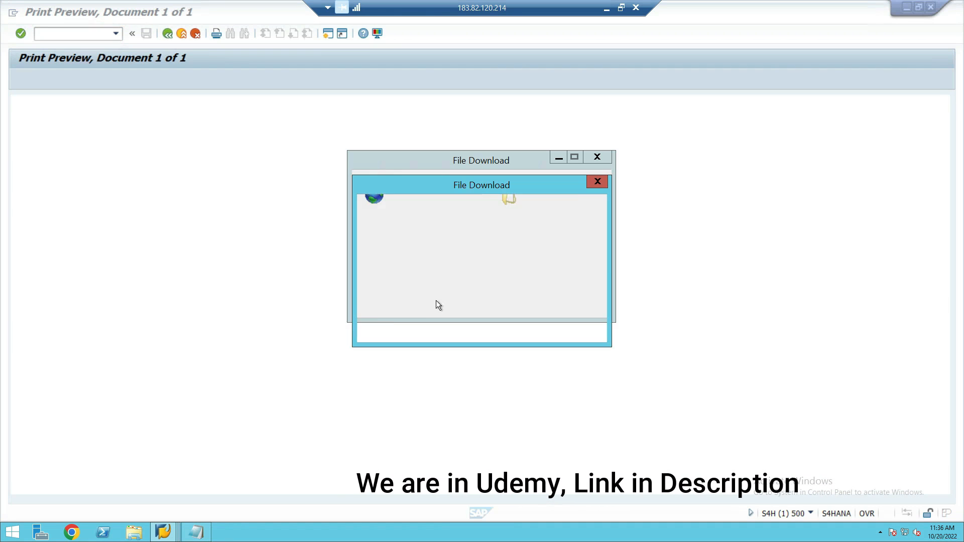
pyautogui.click(460, 278)
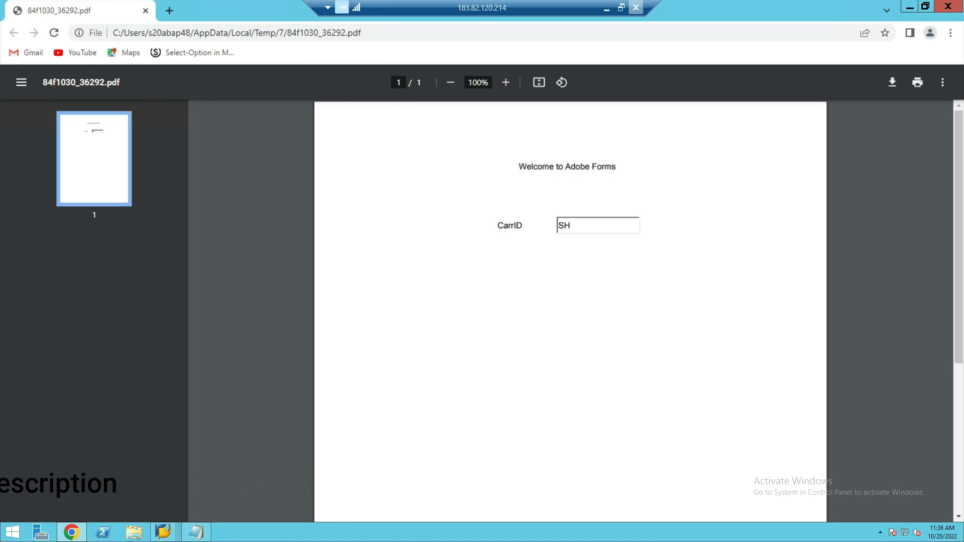
# - Close the preview PDF, return to form ZDEMO_FORM_CLASS1, and switch from the remote session to the Adobe Forms notes in Word
pyautogui.click(948, 6)
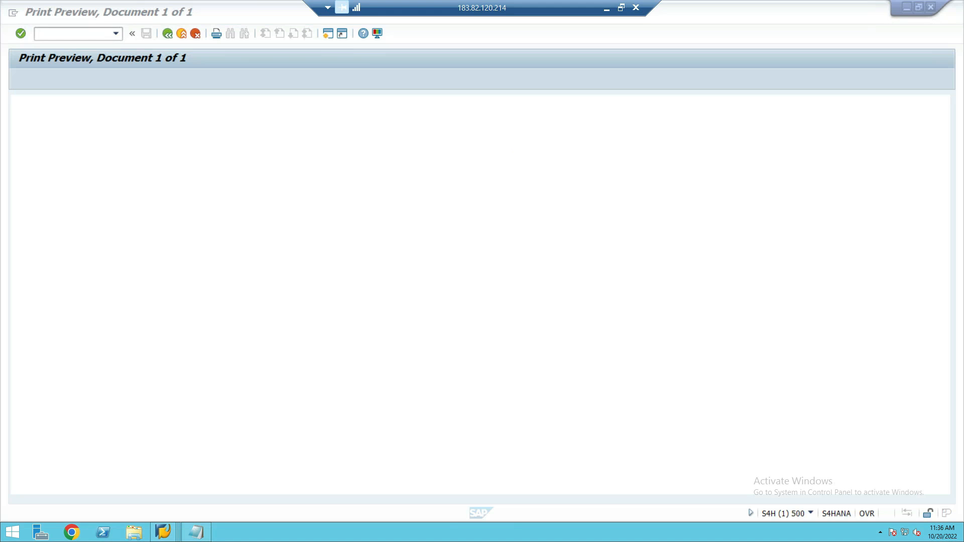
pyautogui.click(167, 35)
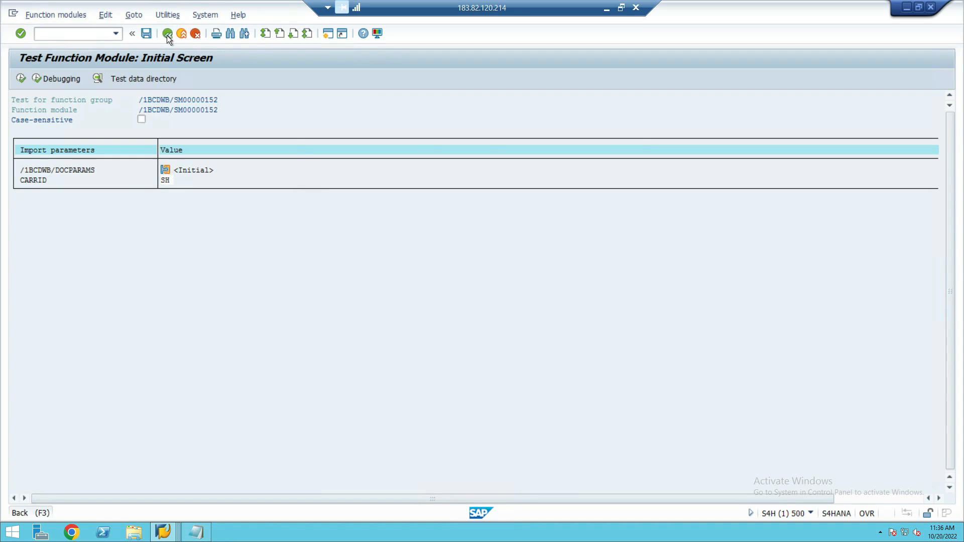
pyautogui.click(166, 35)
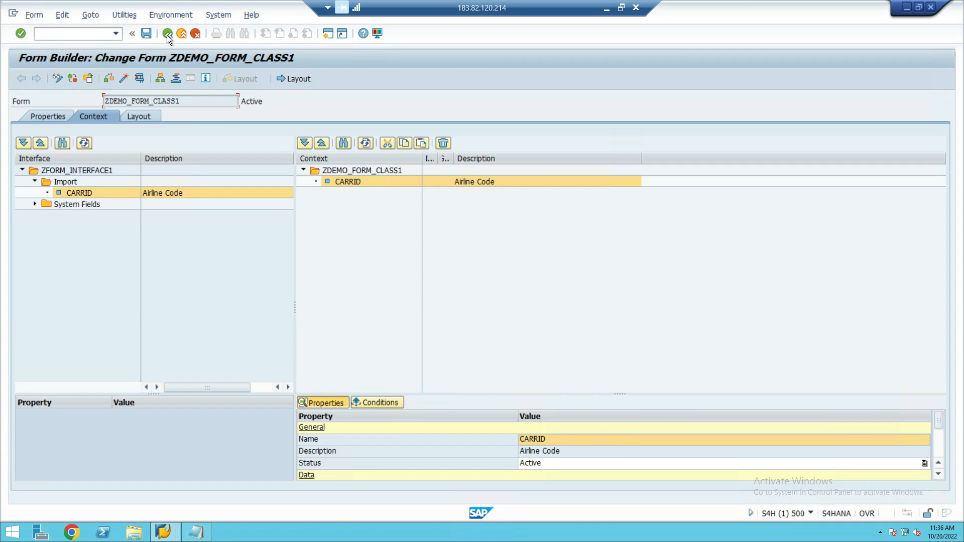
pyautogui.click(606, 9)
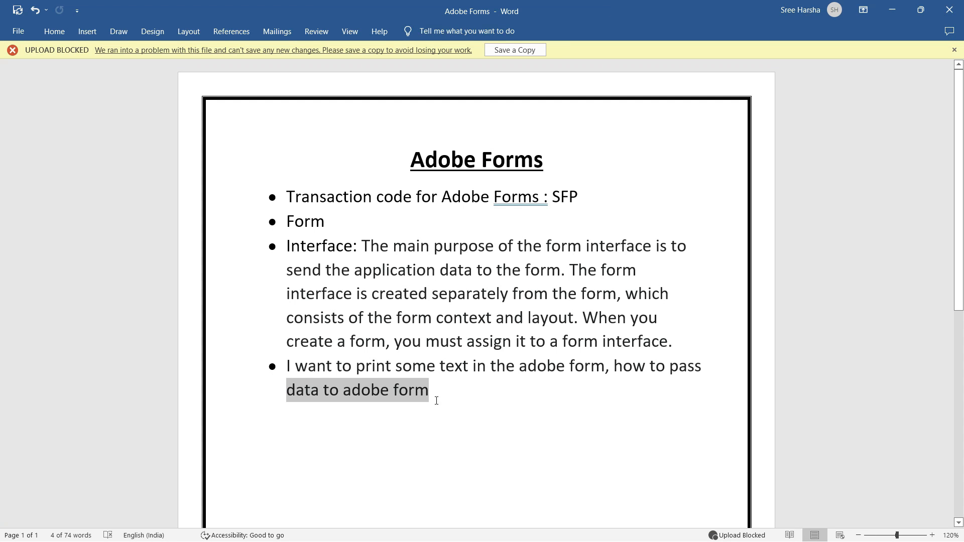